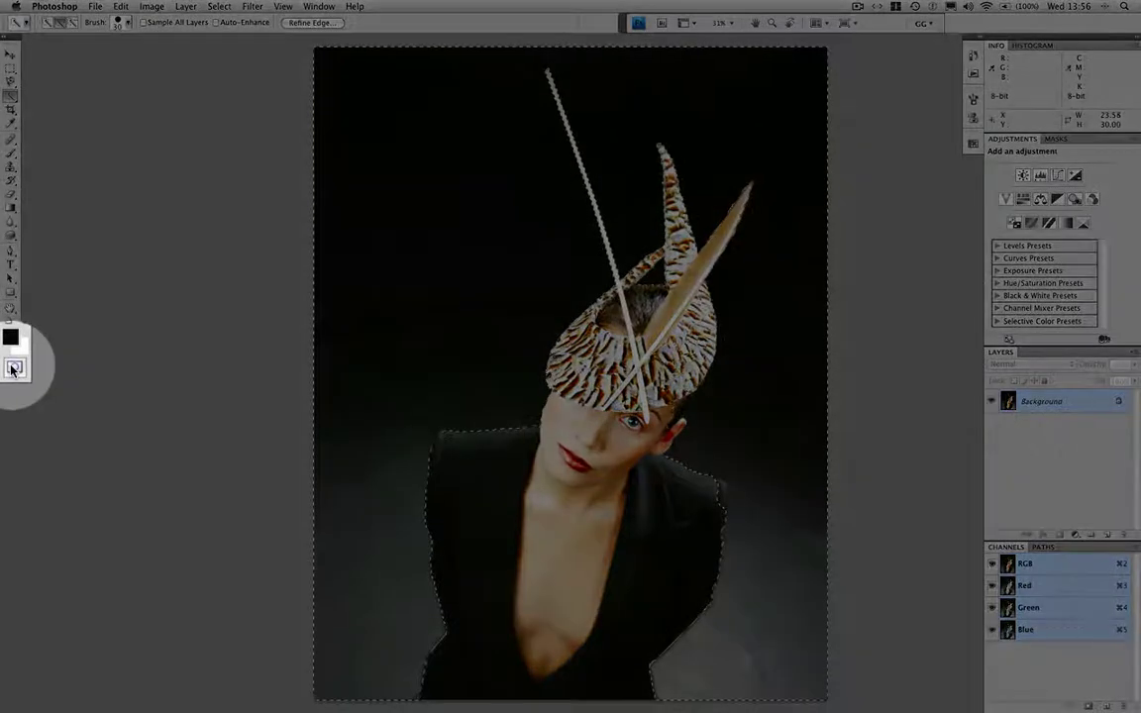
Set the Quick Mask overlay colour to green and display the background selection as a quick mask
click(14, 369)
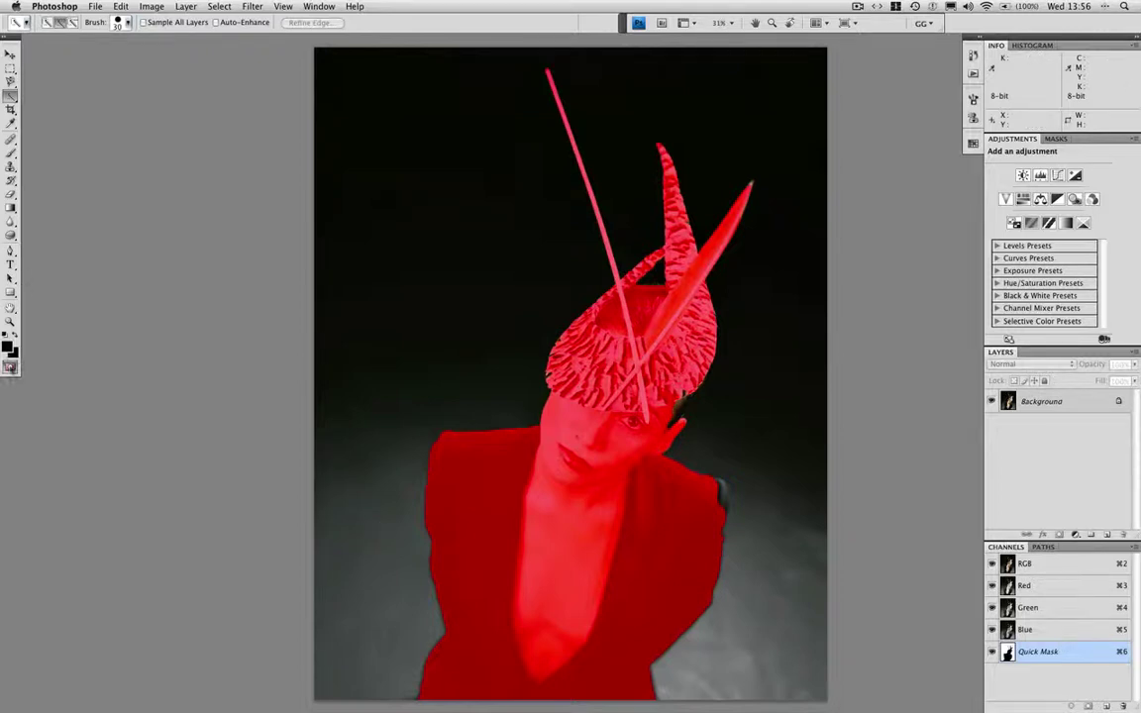
double_click(10, 368)
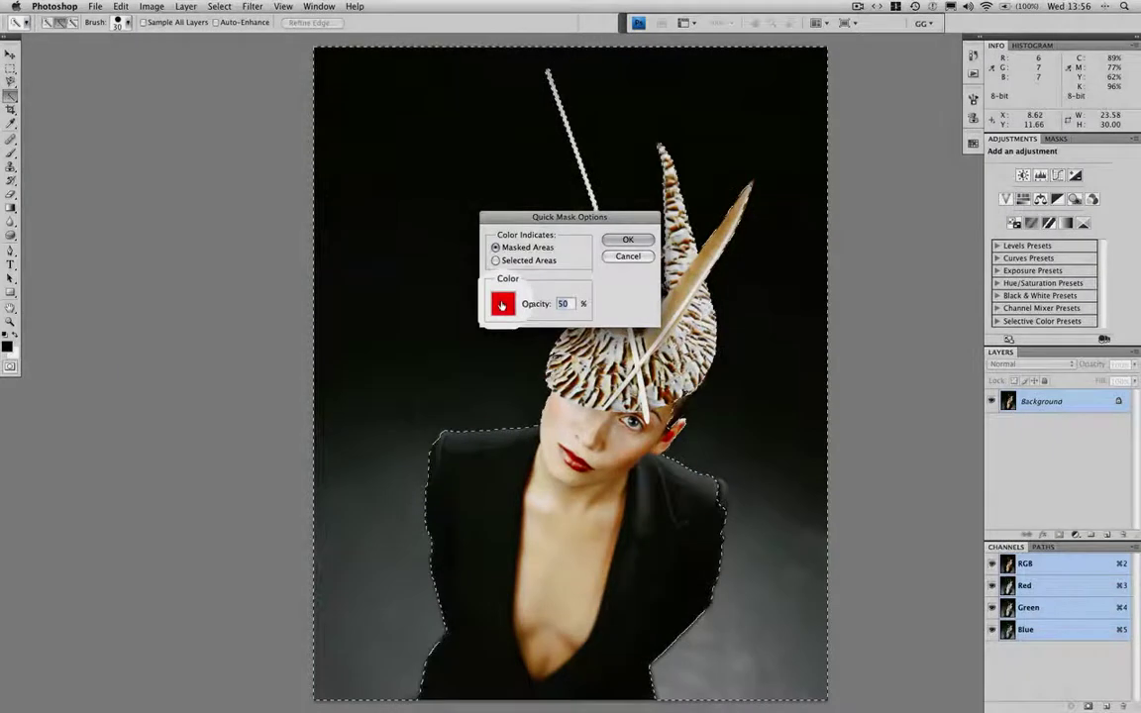
click(503, 305)
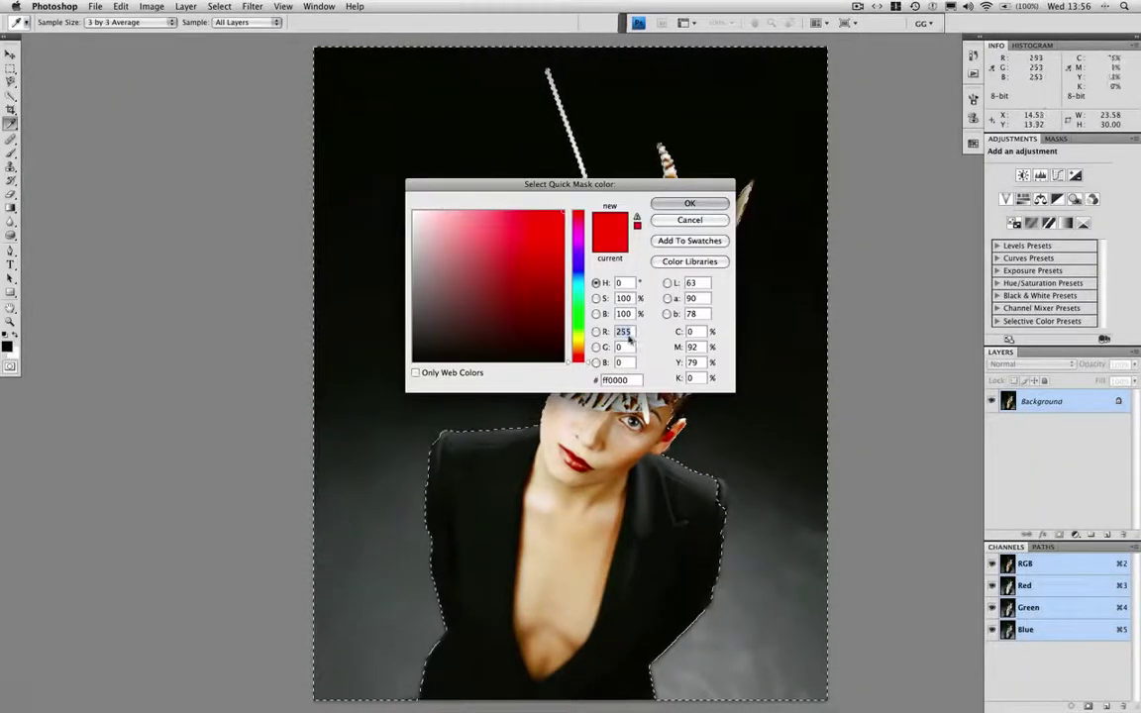
text(0)
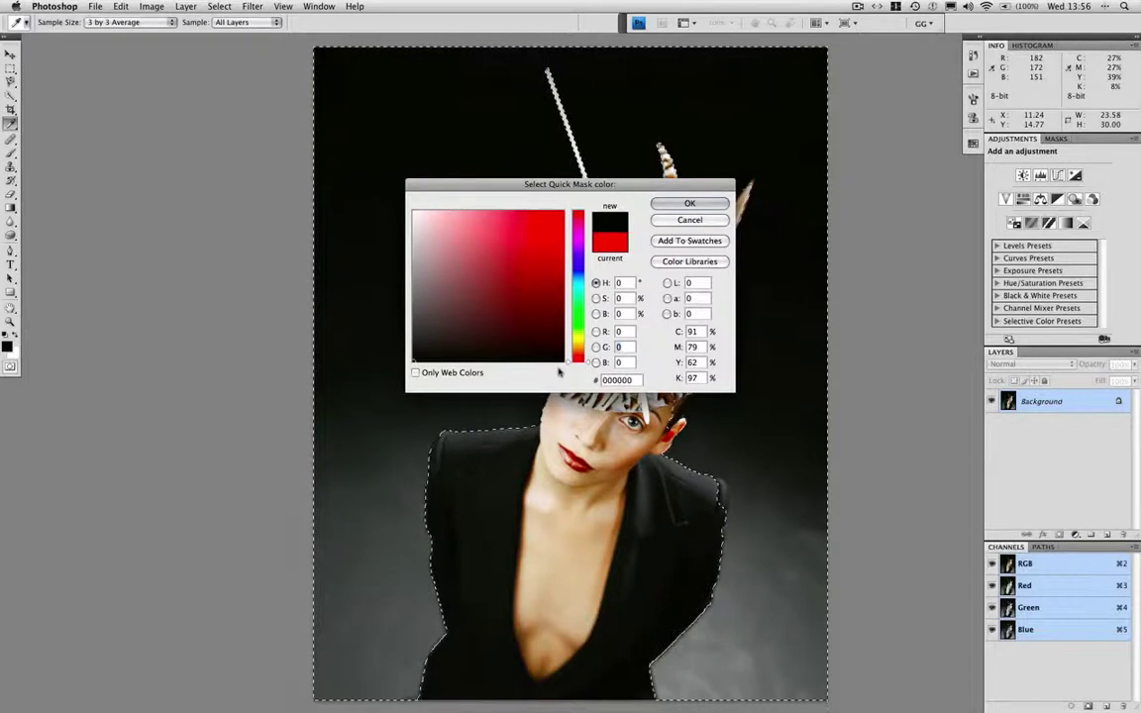
click(690, 204)
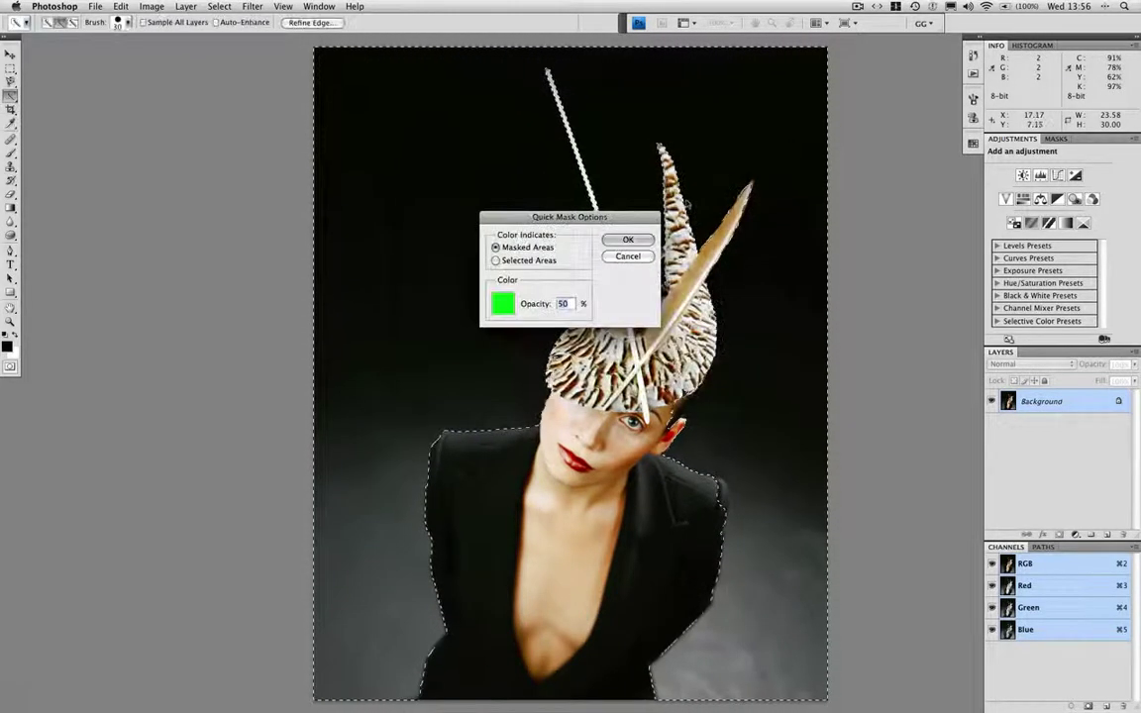
click(628, 241)
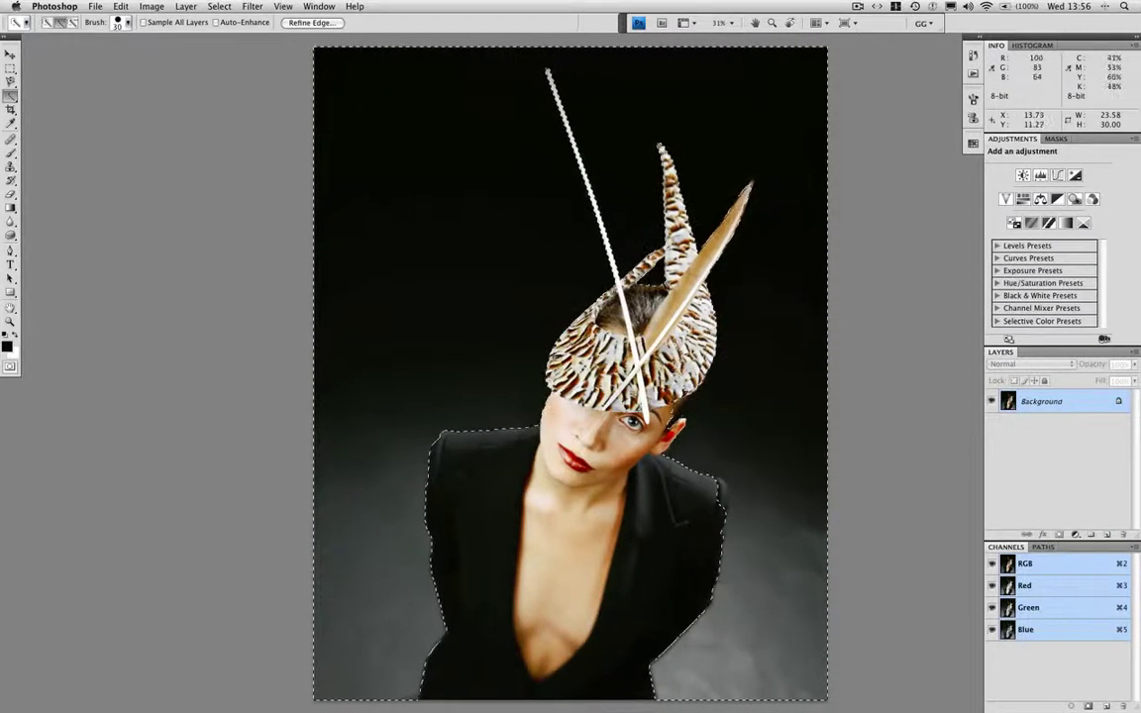
key(q)
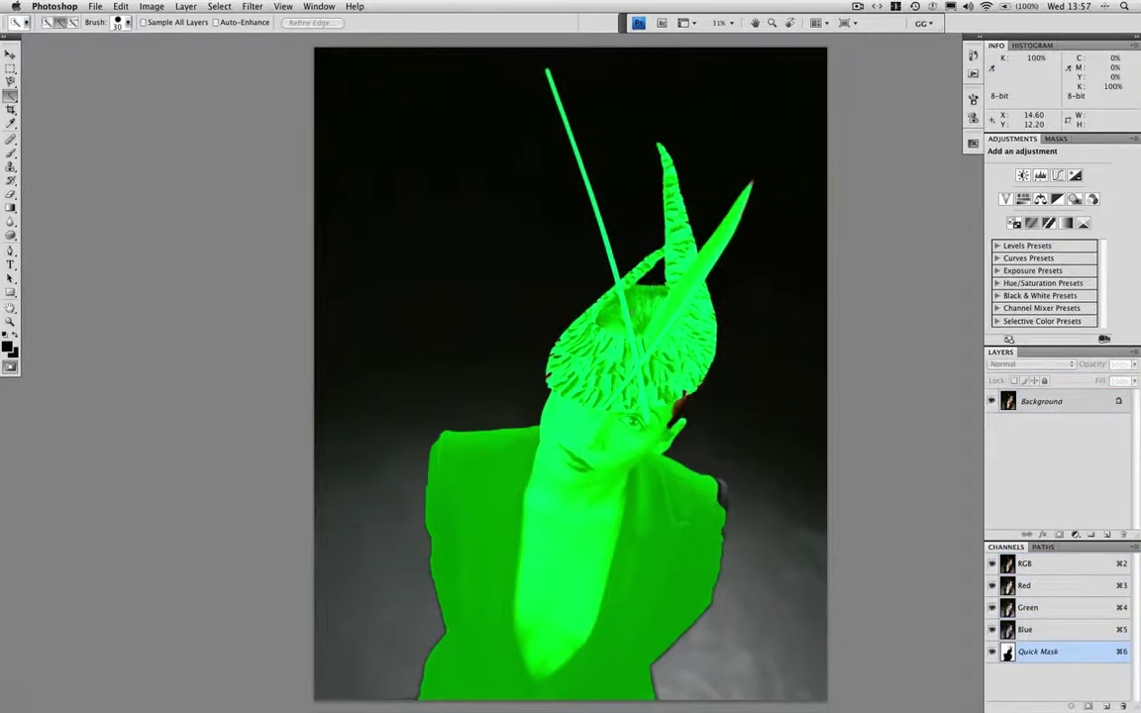
Paint the missed hat and hair edges into the quick mask with a hard 19 px brush at 100% opacity and flow
key(super+1)
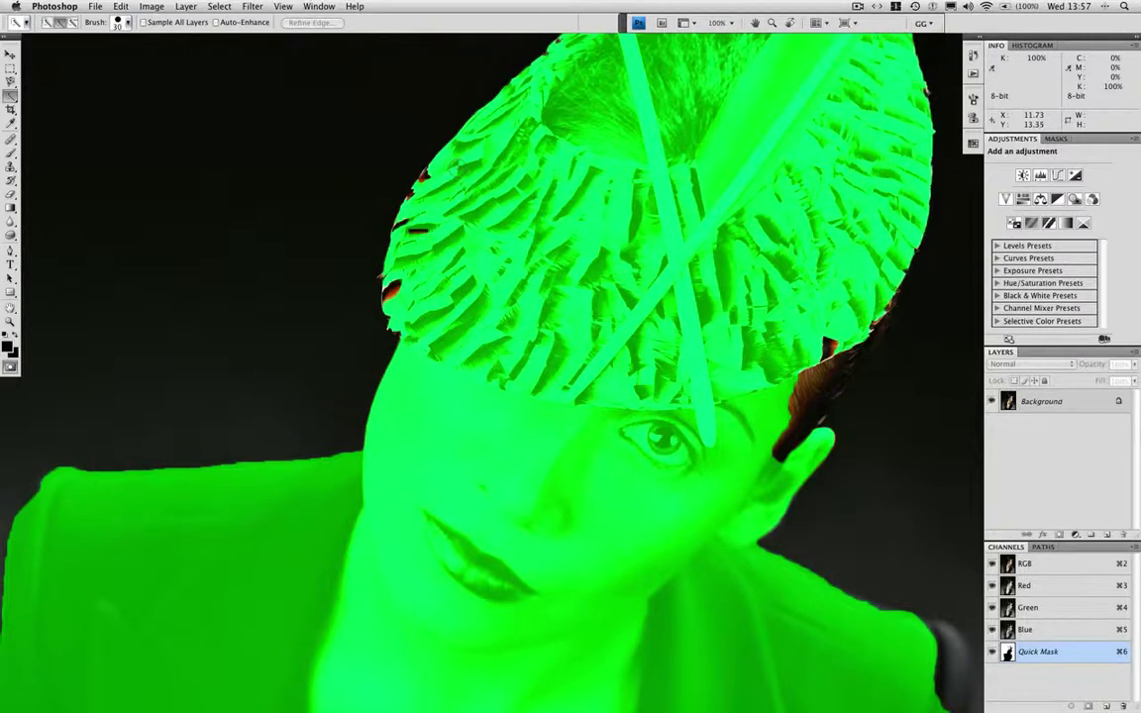
key(b)
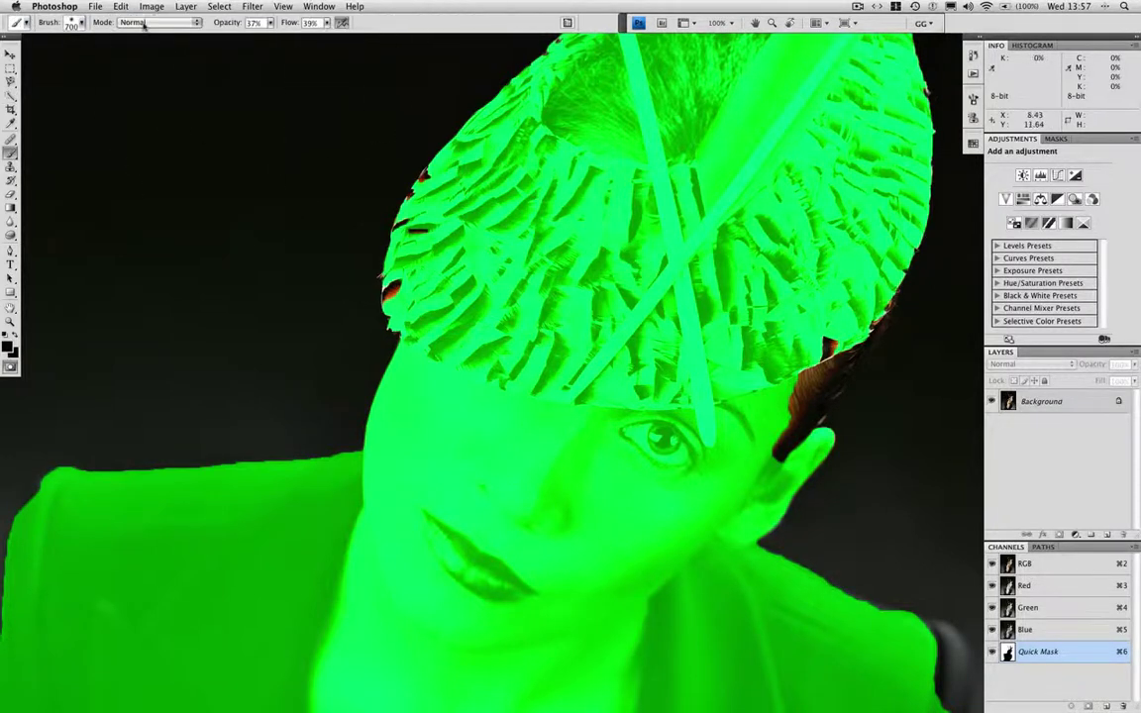
click(73, 22)
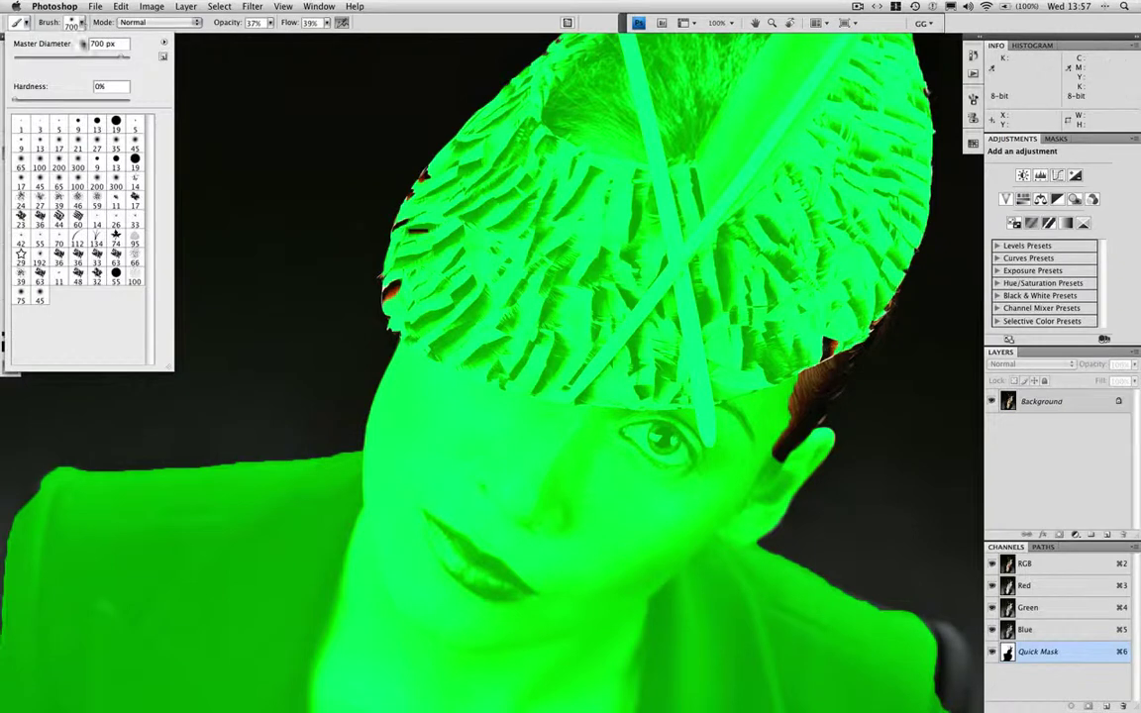
click(135, 161)
click(270, 23)
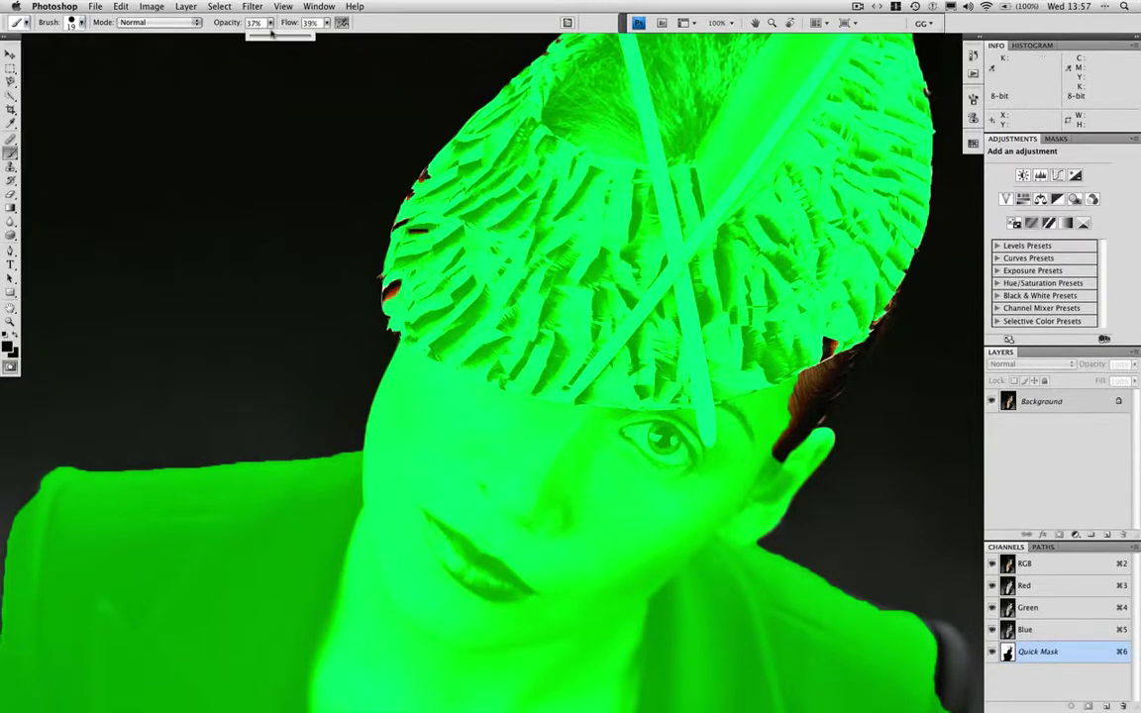
drag(272, 35, 368, 35)
click(327, 23)
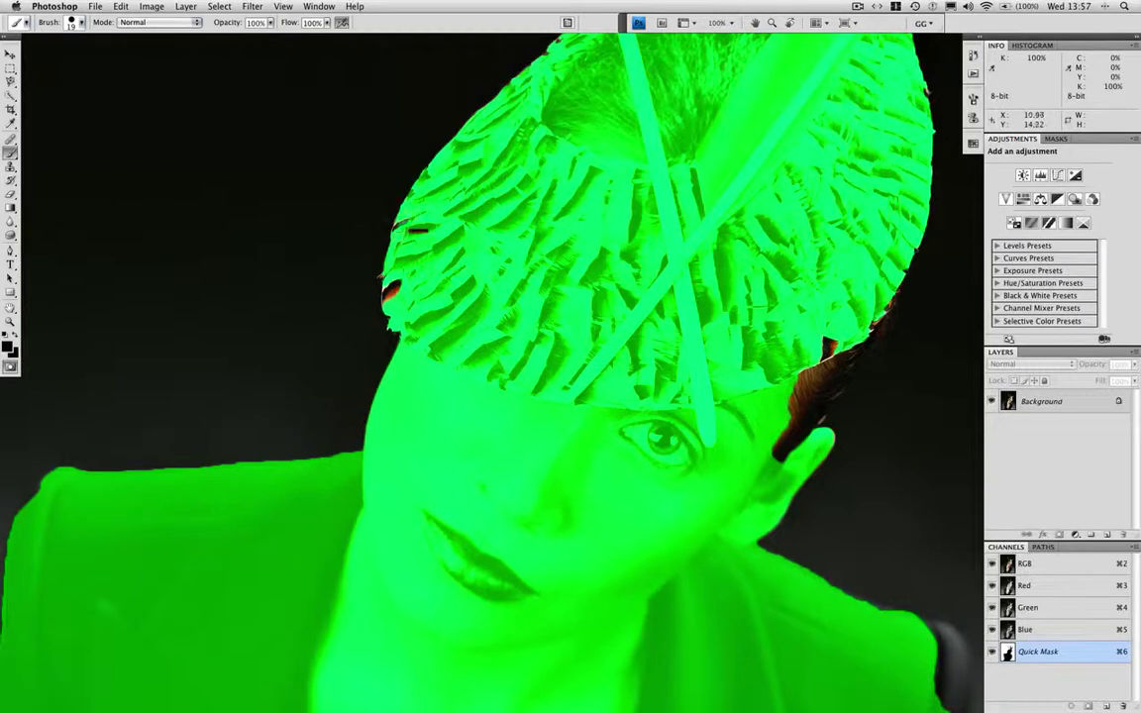
drag(399, 285, 390, 298)
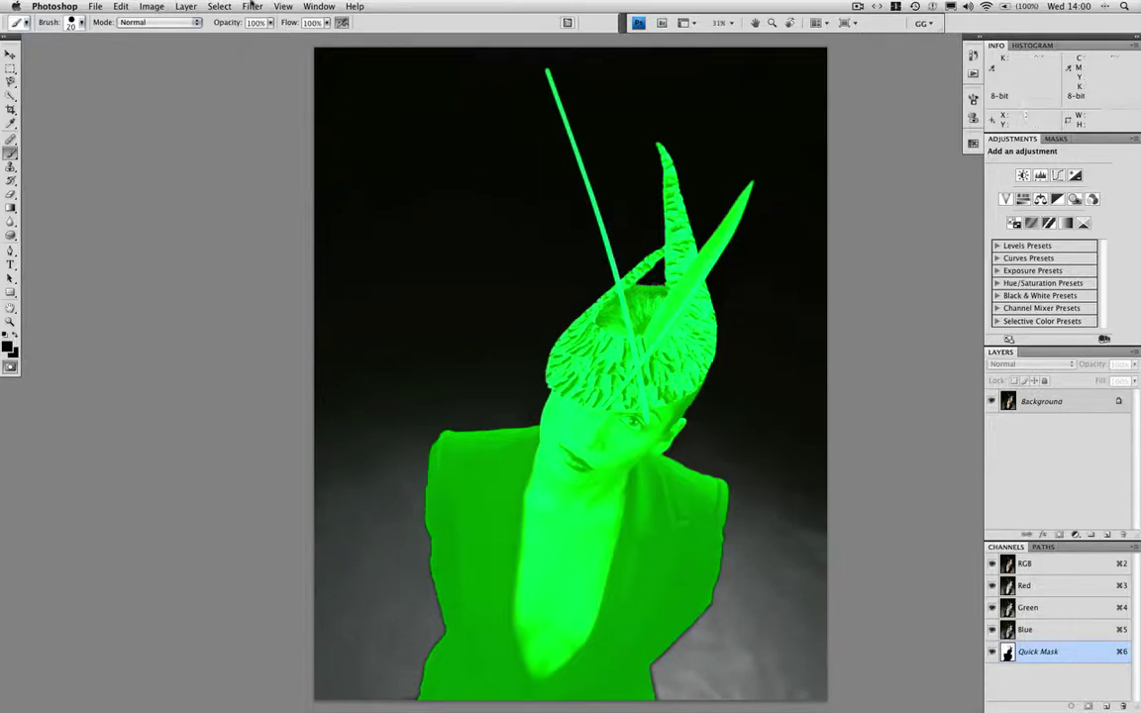
Apply a Gaussian Blur with a 2-pixel radius to the quick mask
click(253, 6)
mouse_move(297, 108)
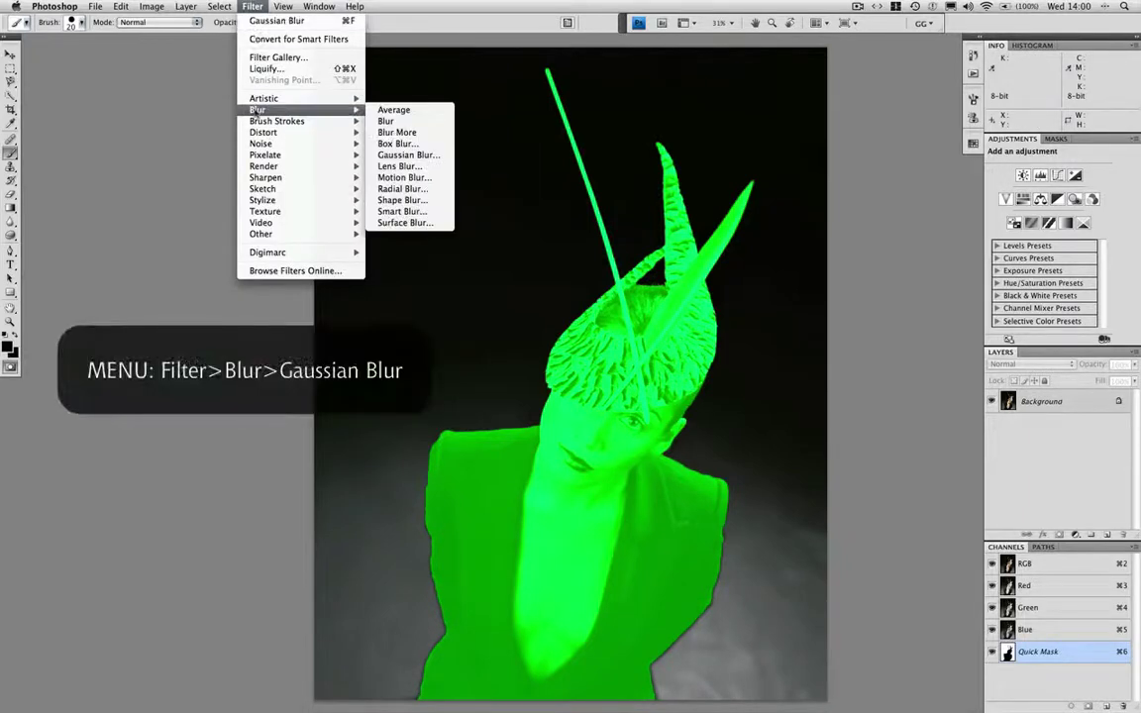
click(396, 156)
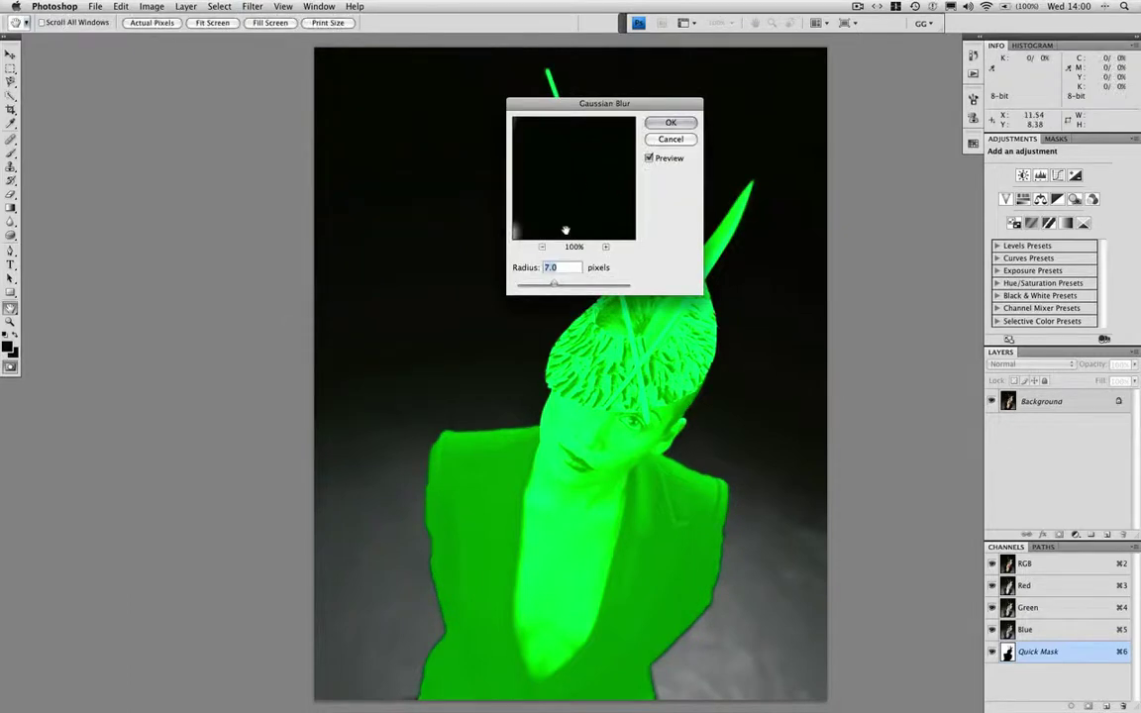
key(super+alt+0)
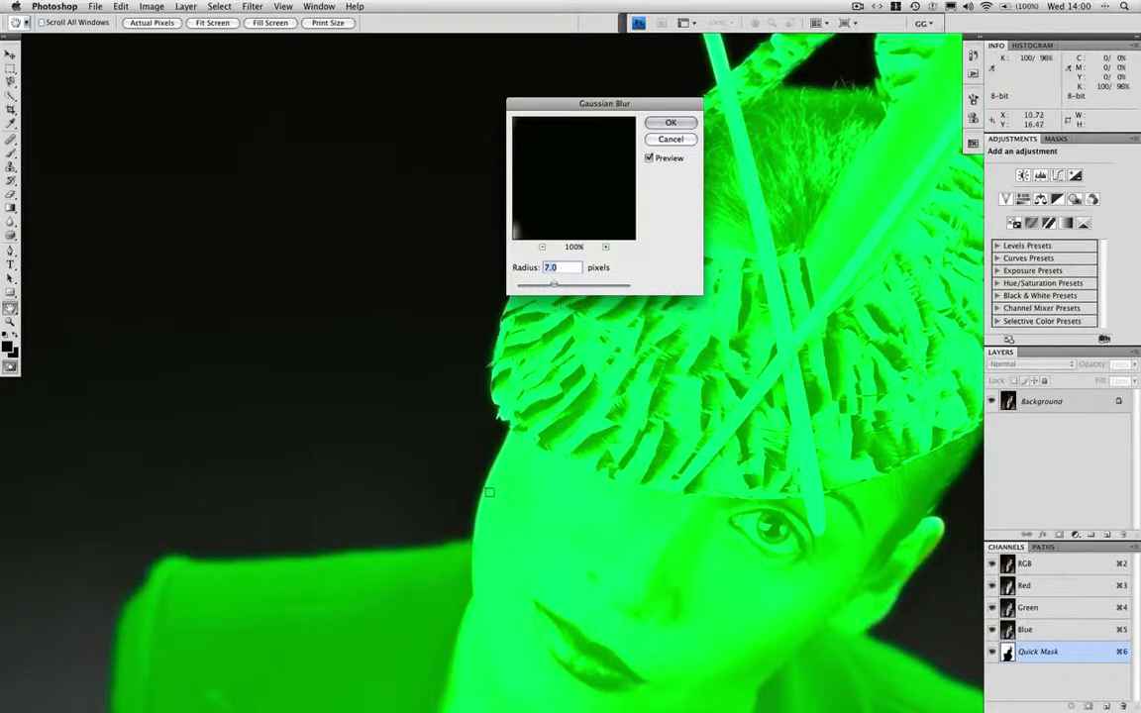
text(2)
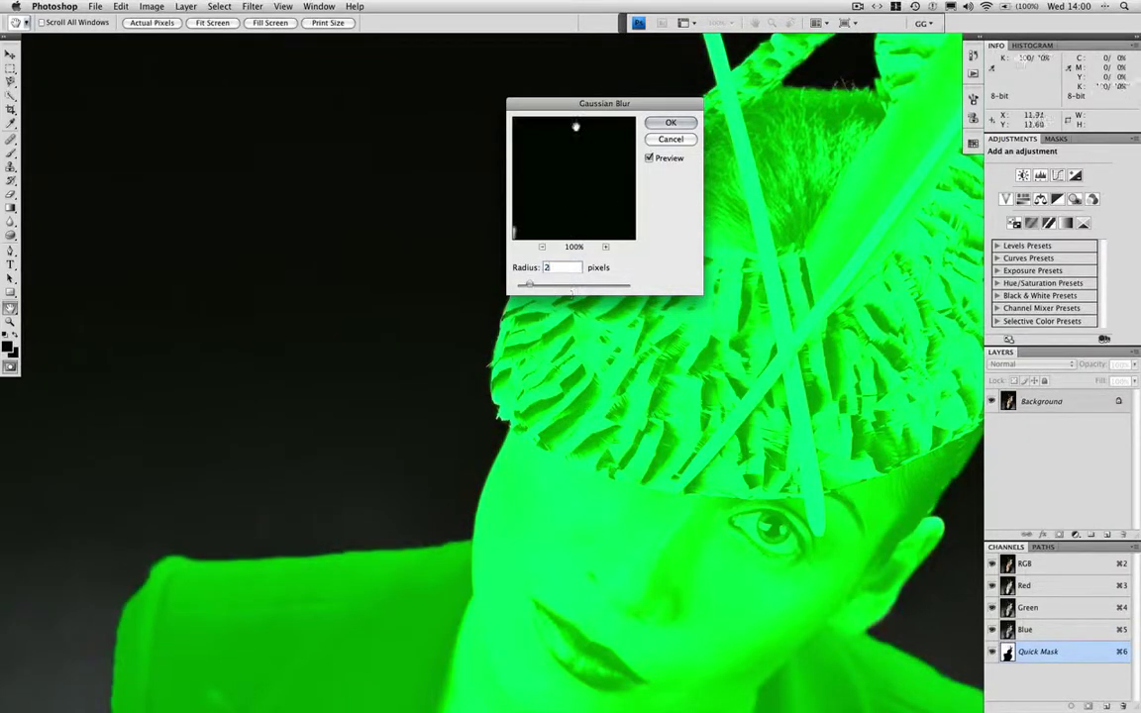
drag(563, 107, 246, 119)
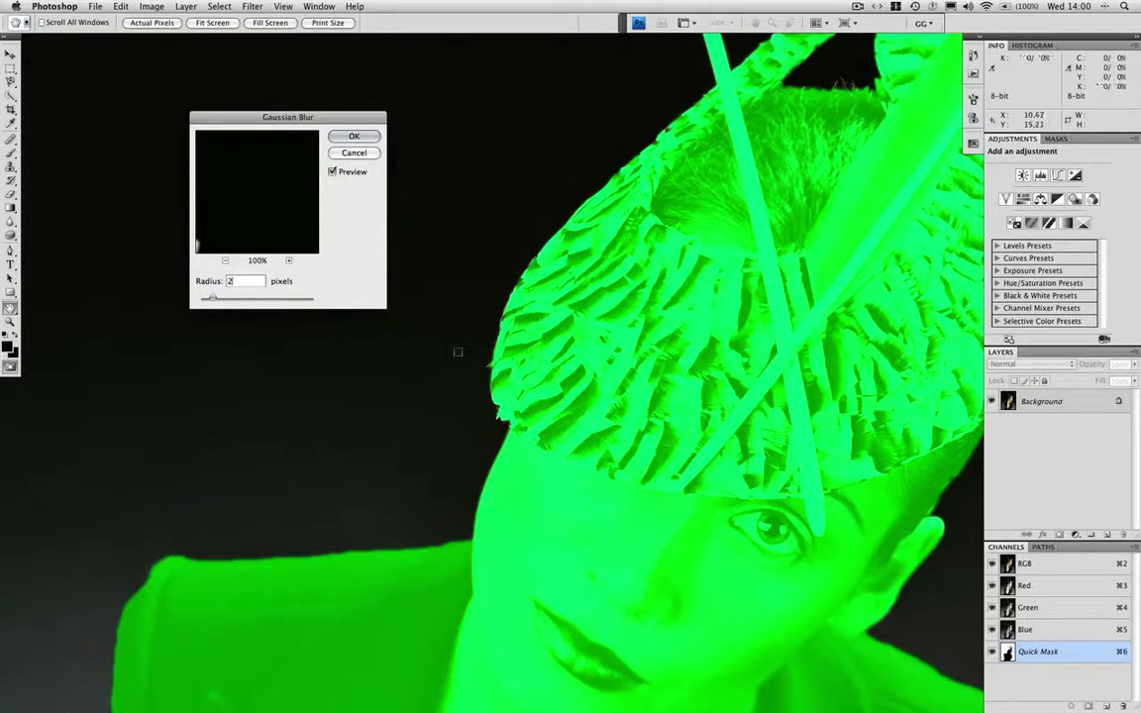
click(356, 136)
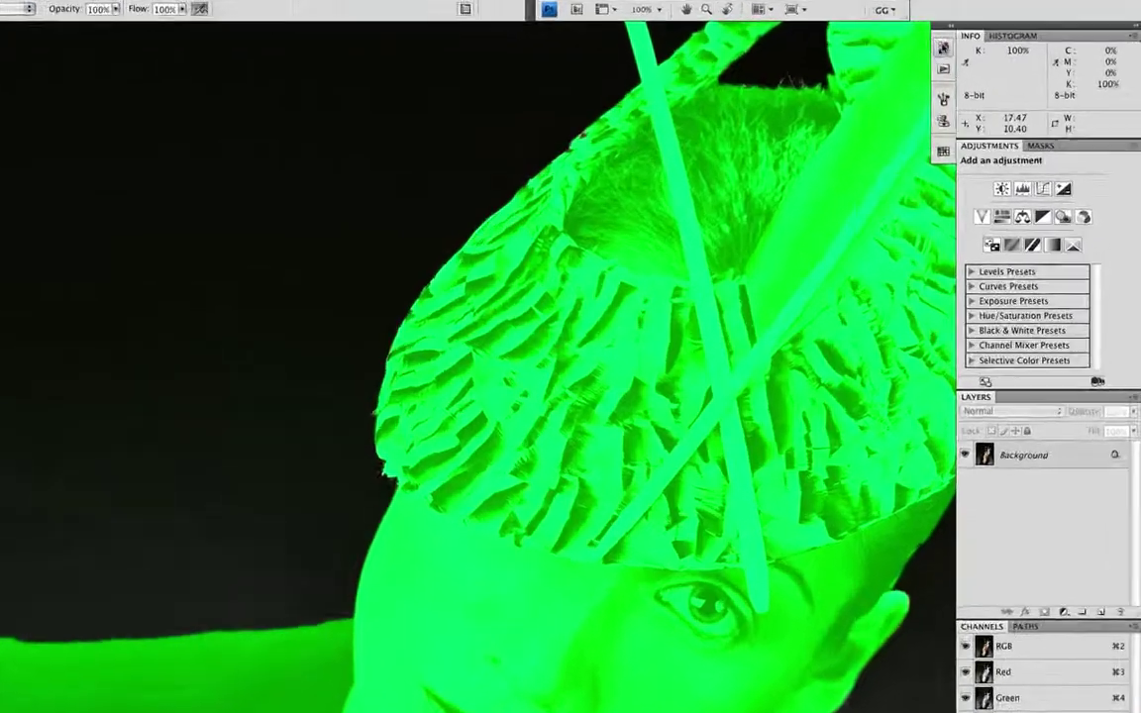
Set the Gaussian Blur history state as the History Brush source and close the history list
click(973, 55)
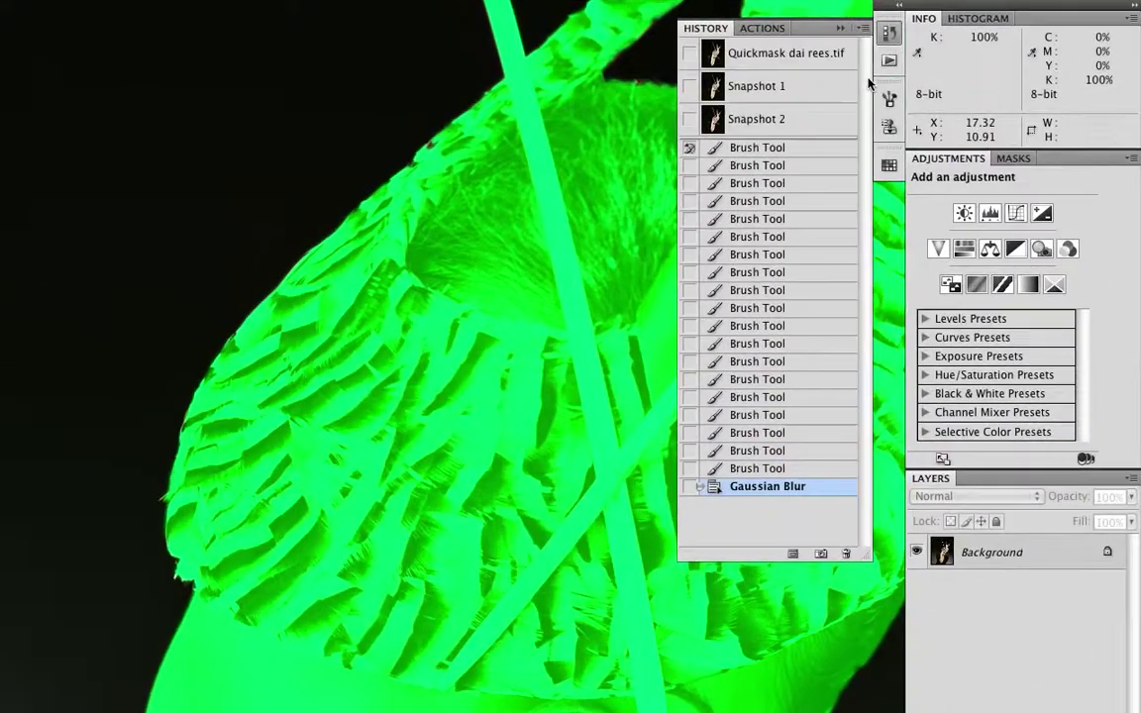
click(689, 486)
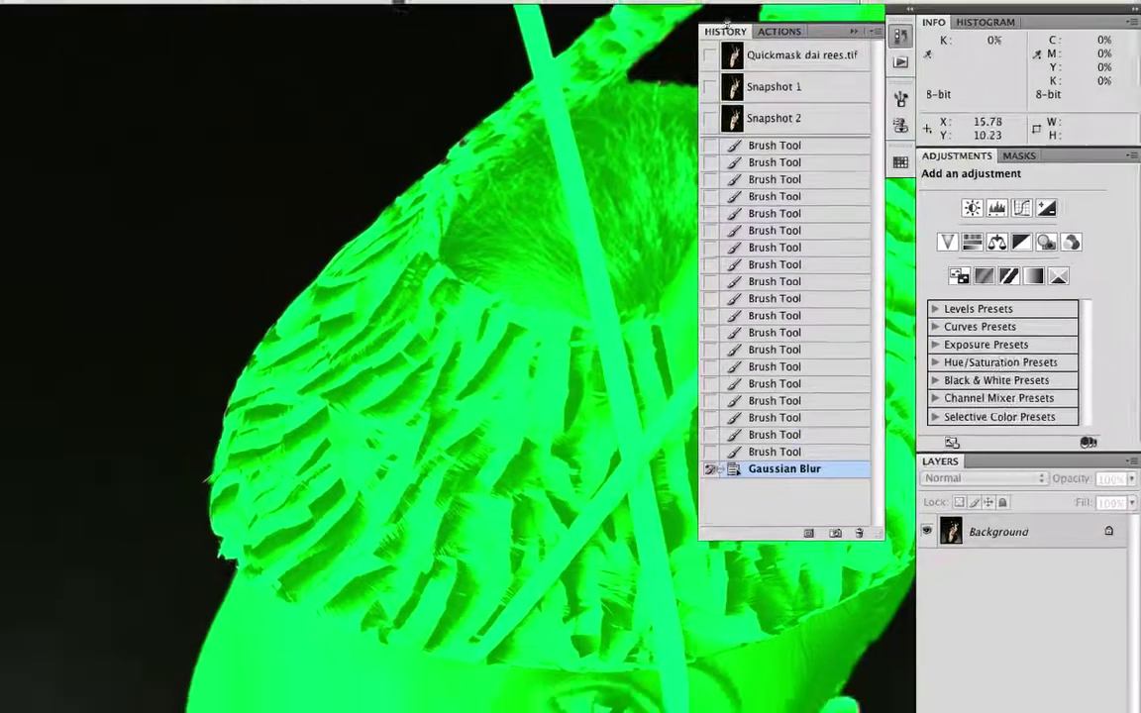
click(706, 29)
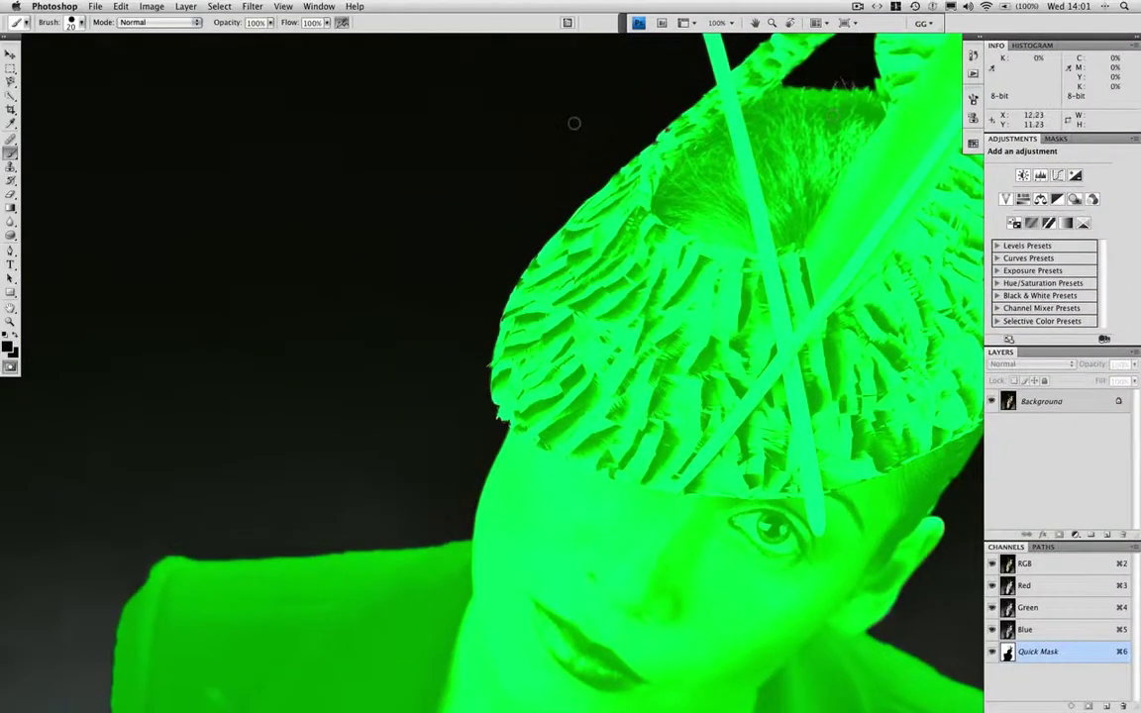
Apply a second Gaussian Blur with an 8-pixel radius to the whole quick mask
key(super+minus)
key(super+minus)
key(super+minus)
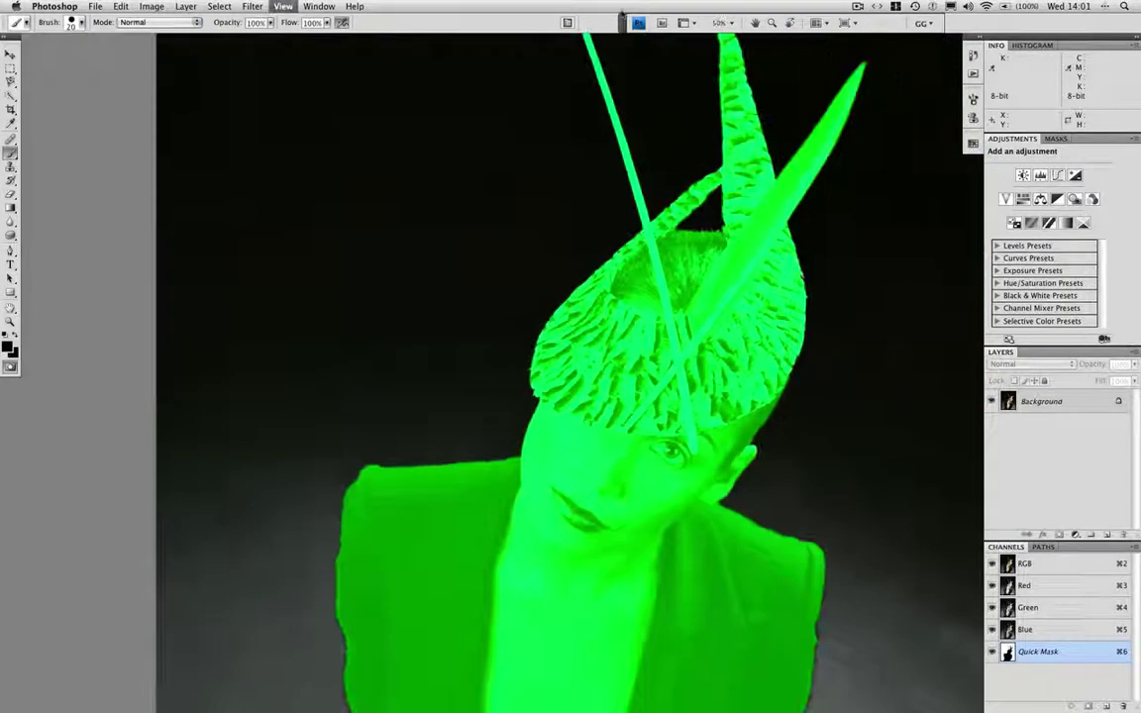
scroll(572, 374, down, 2)
scroll(572, 374, right, 1)
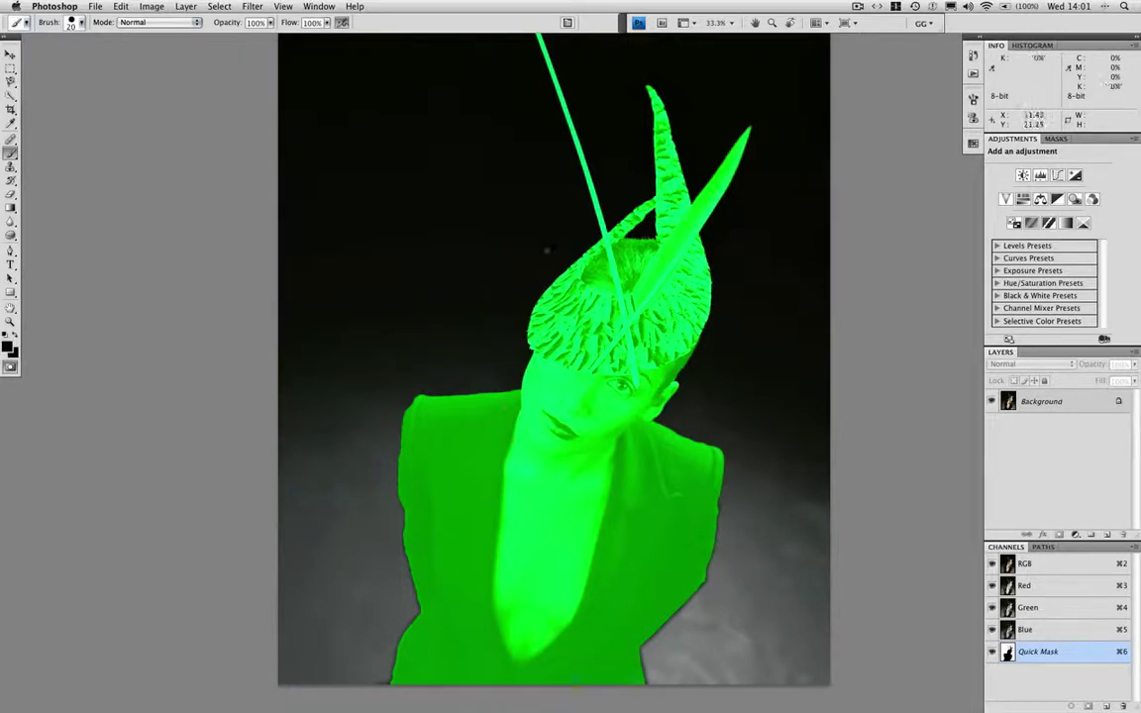
click(253, 7)
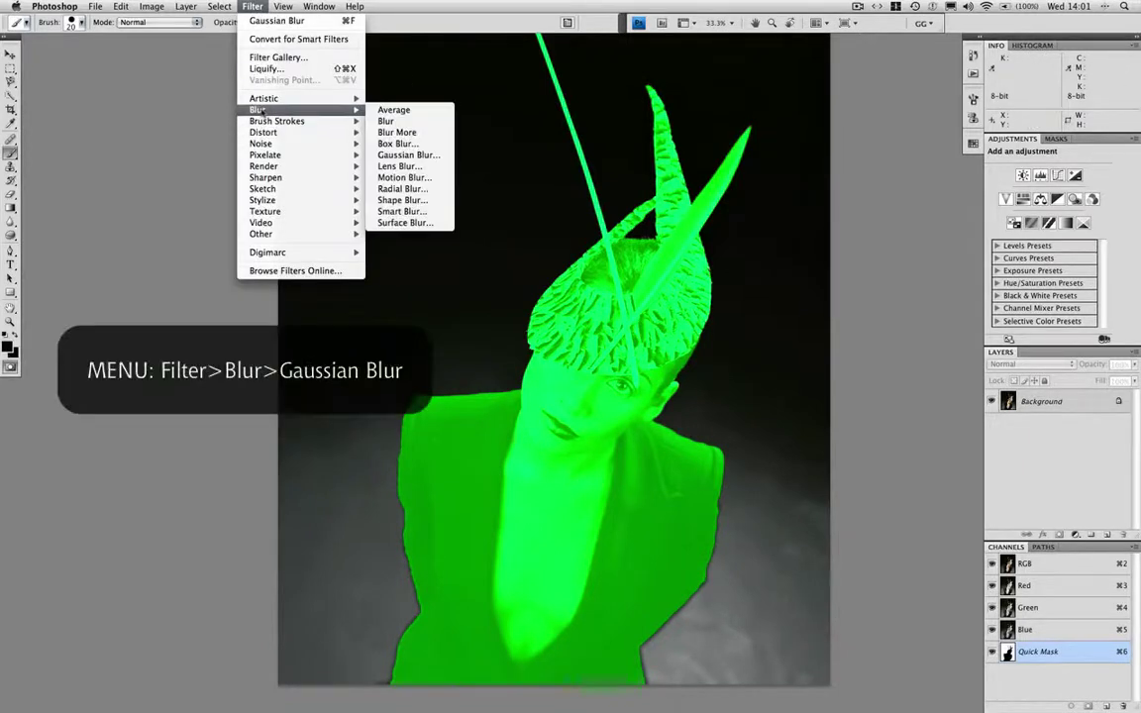
mouse_move(330, 111)
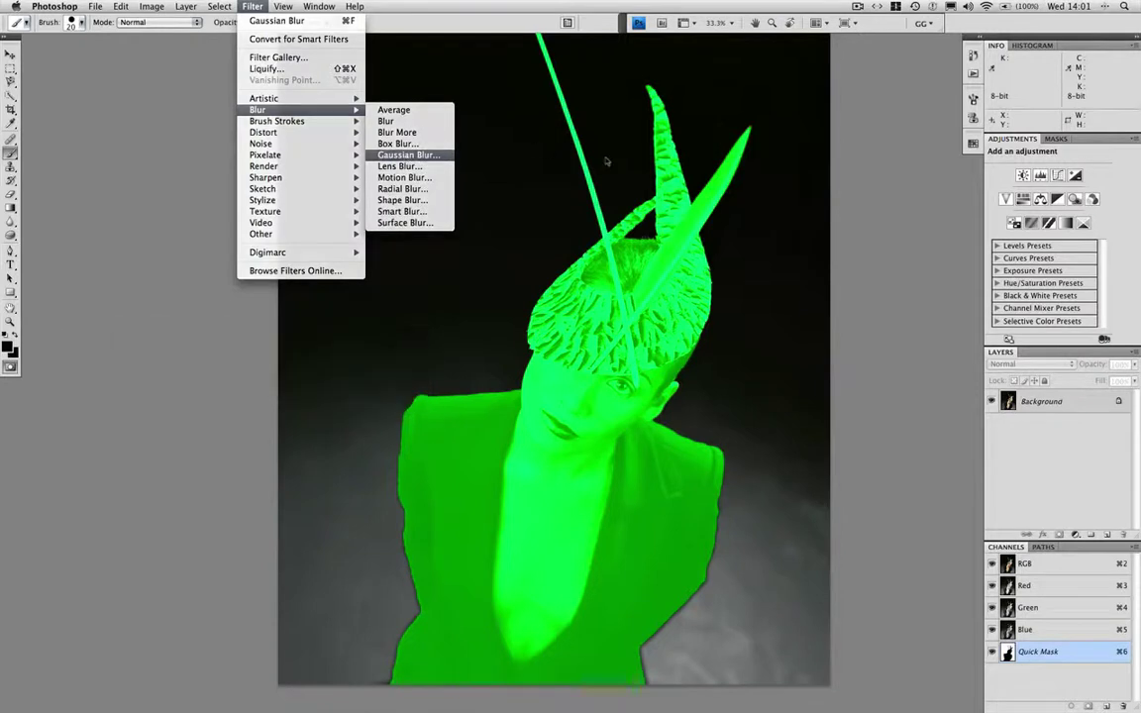
click(408, 154)
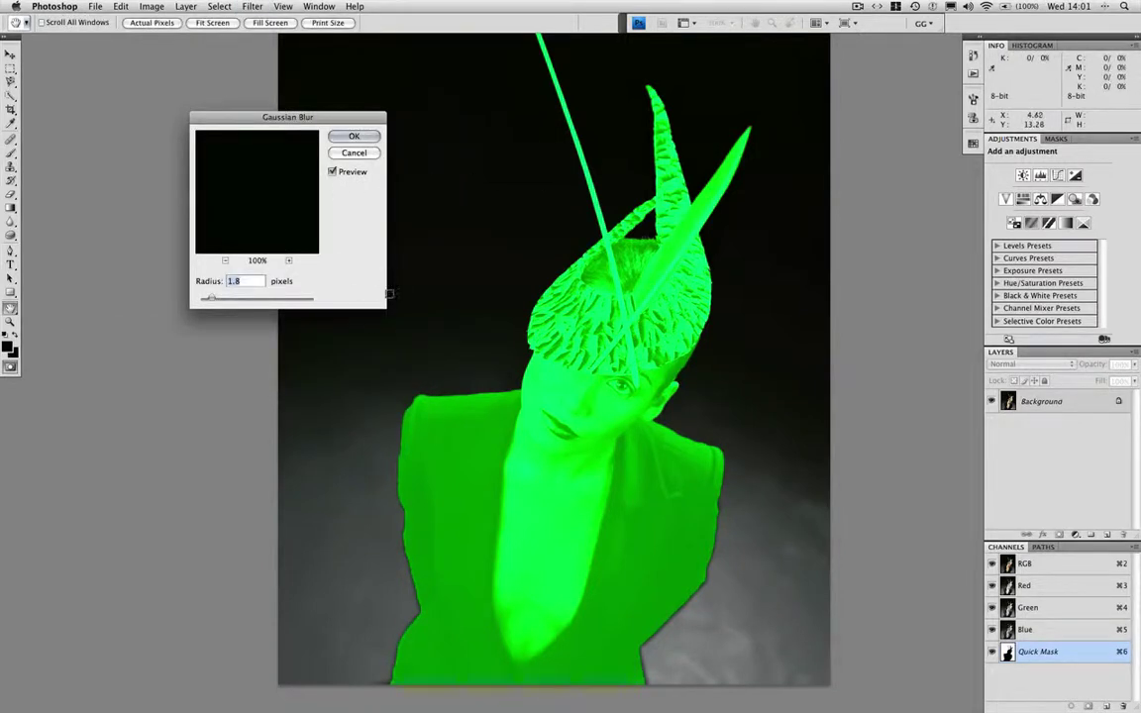
text(8)
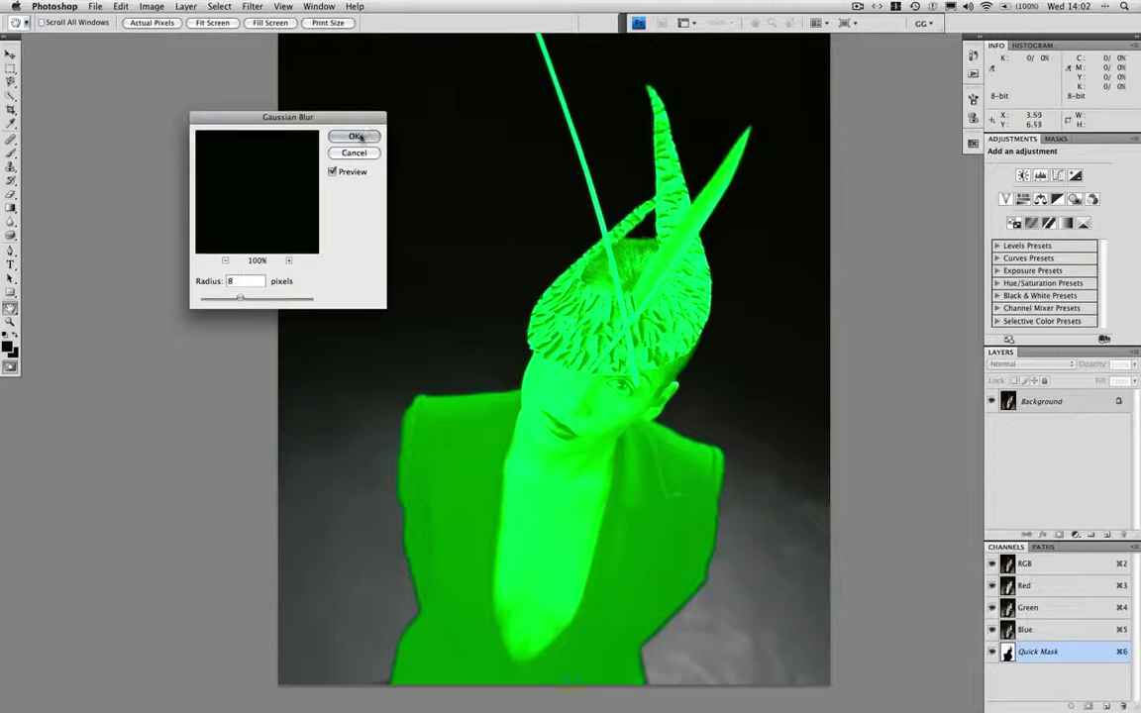
click(358, 137)
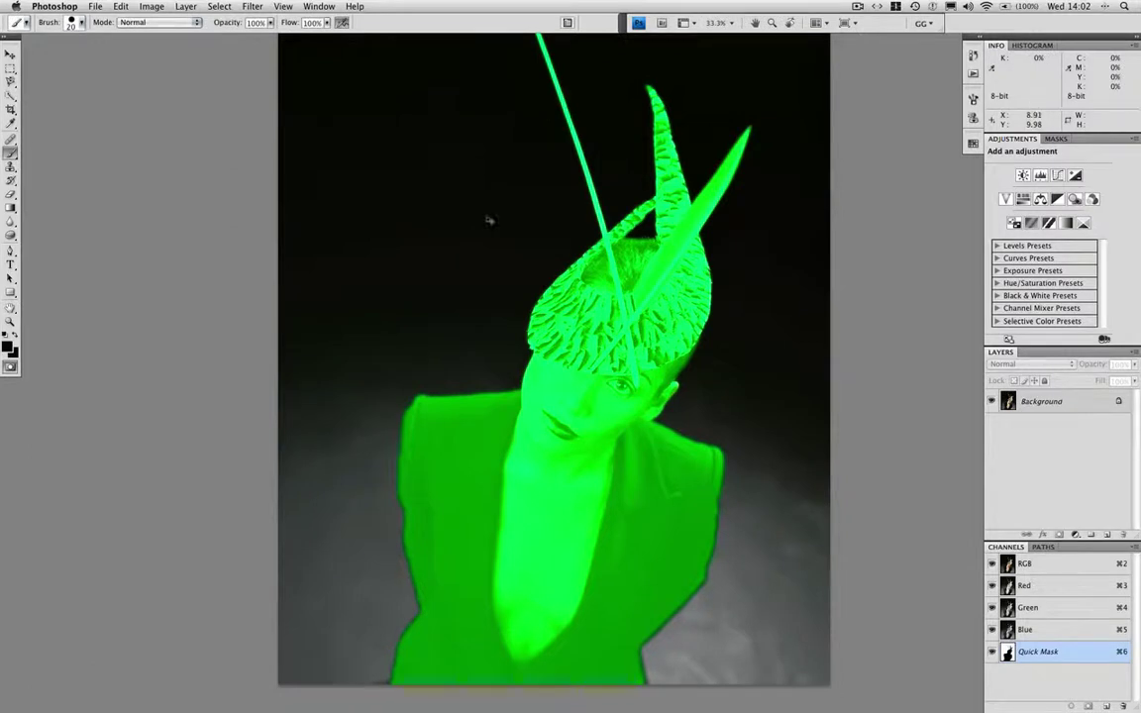
Restore the sharper mask edge around the hat, feathers and face with the History Brush, enlarging the brush to 150 px
key(super+alt+0)
scroll(518, 317, up, 2)
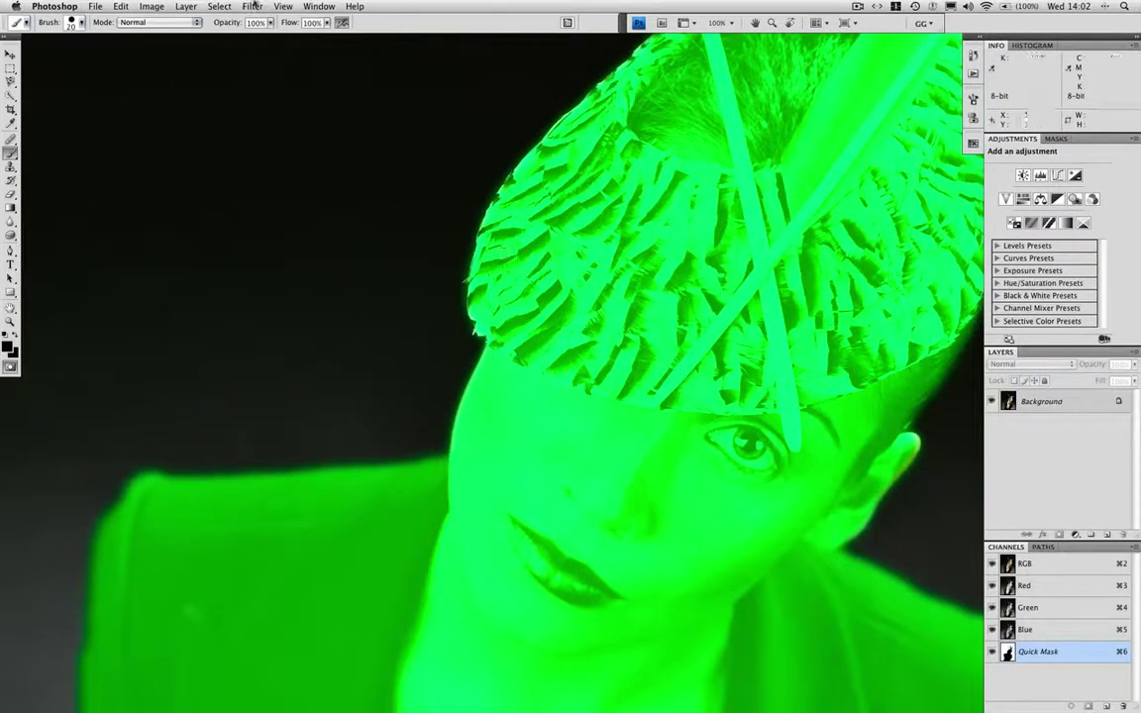
key(y)
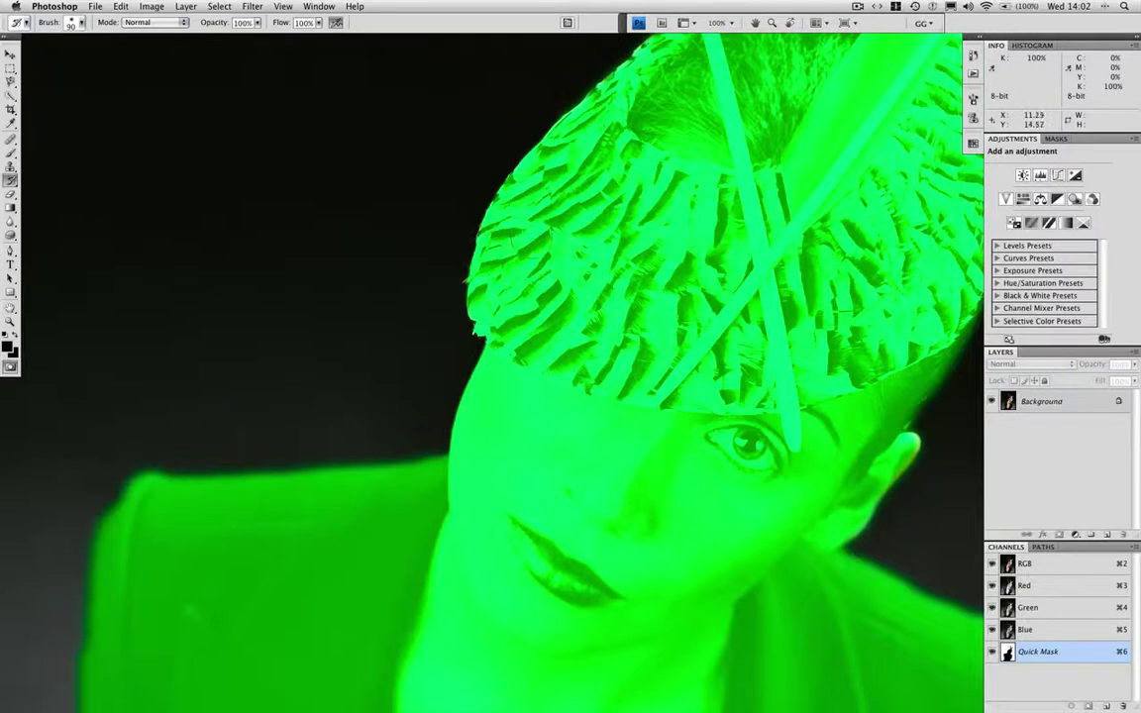
key(super+minus)
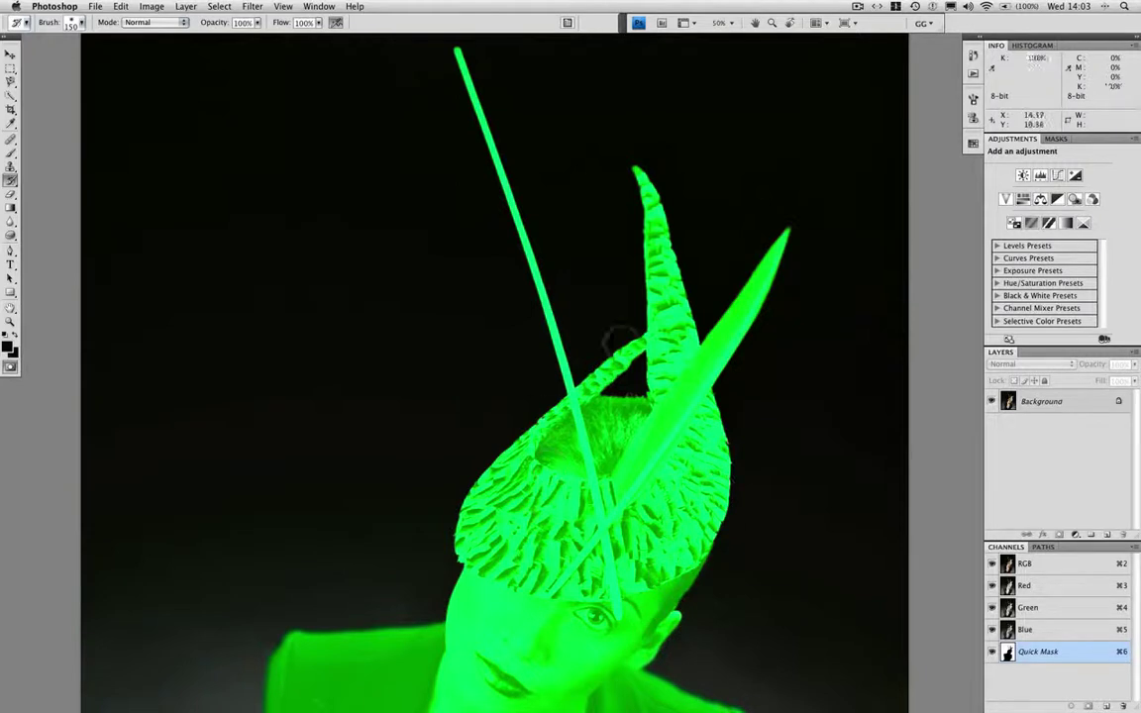
scroll(560, 327, down, 5)
scroll(638, 286, down, 5)
scroll(638, 285, left, 2)
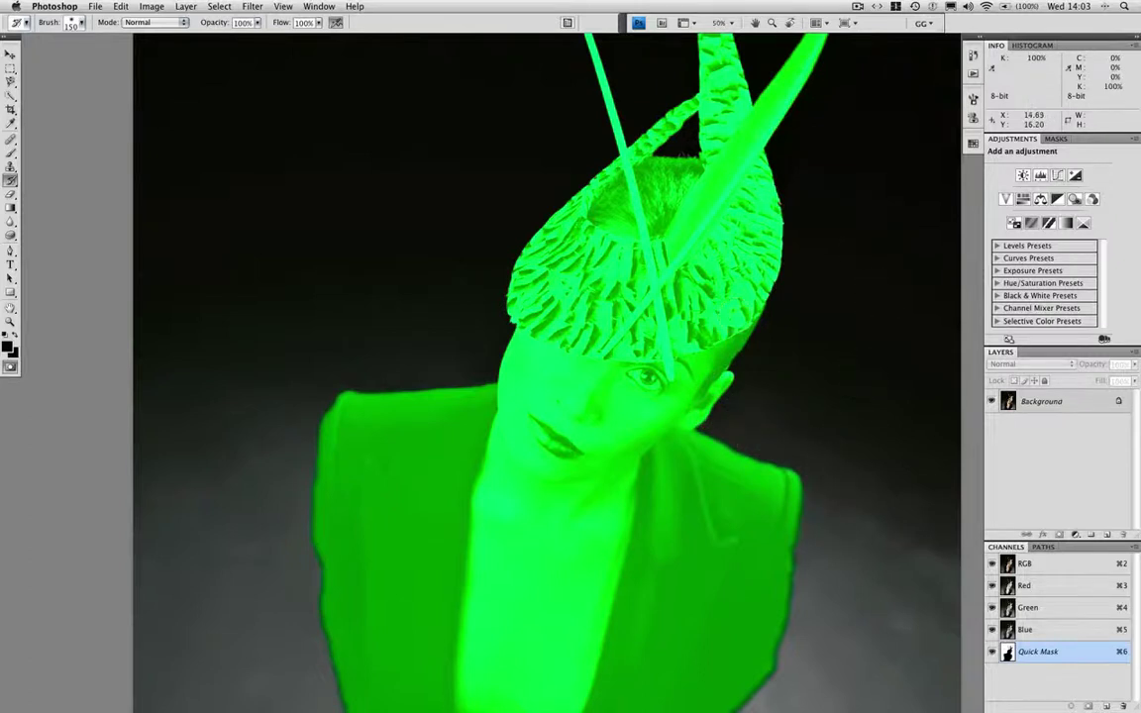
scroll(822, 411, down, 5)
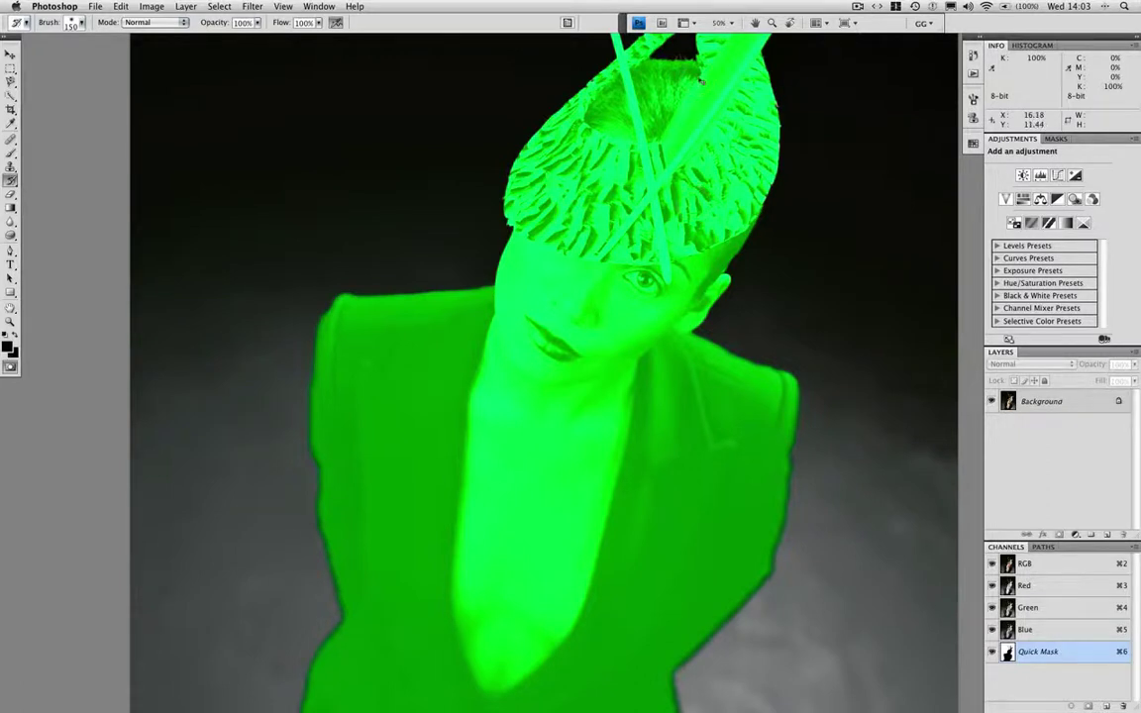
key(super+minus)
drag(630, 194, 618, 333)
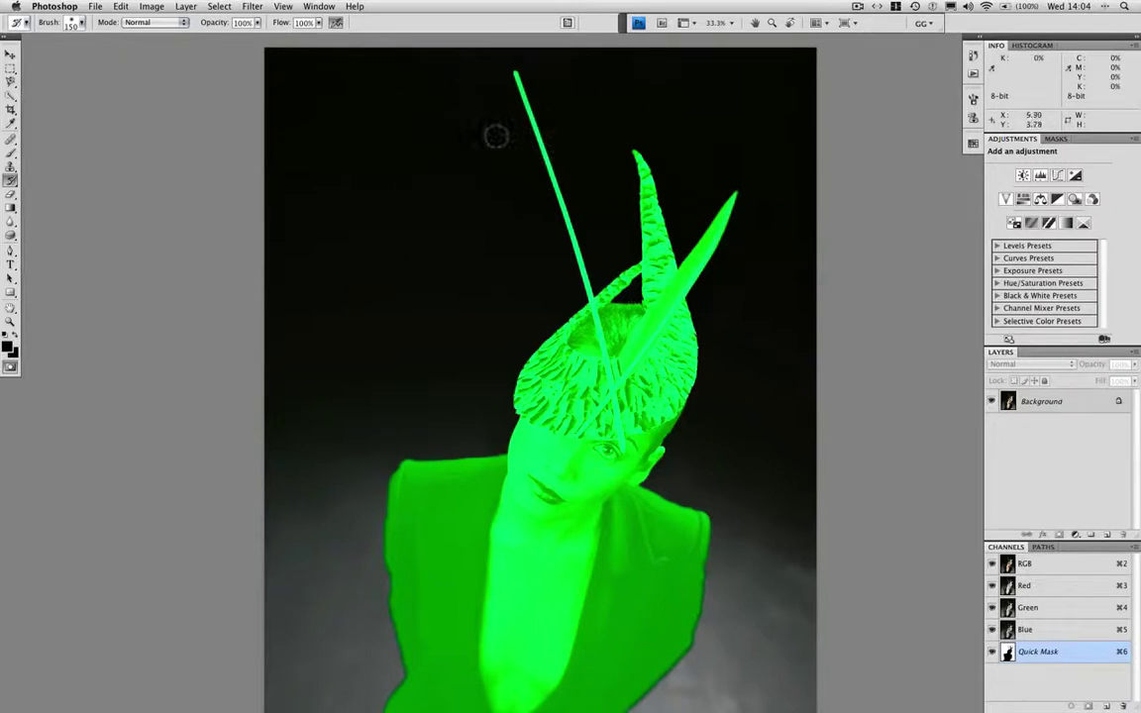
Draw a black foreground-to-transparent linear gradient in the quick mask from the image's upper edge down to the top of the hat
key(d)
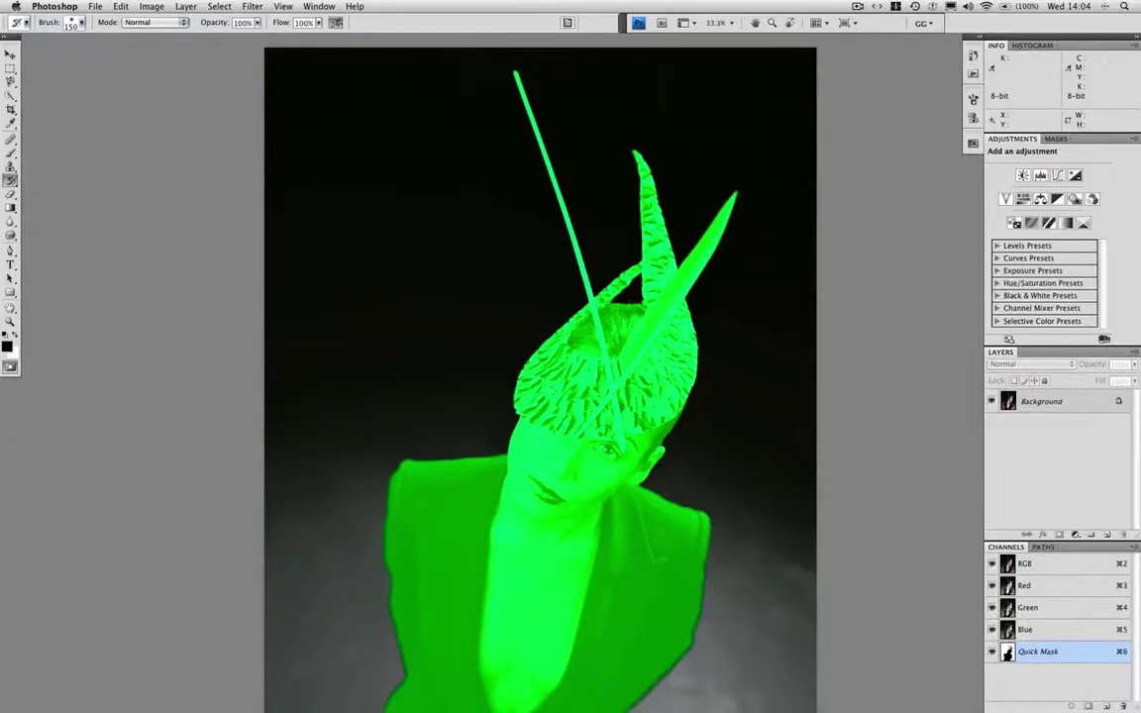
key(g)
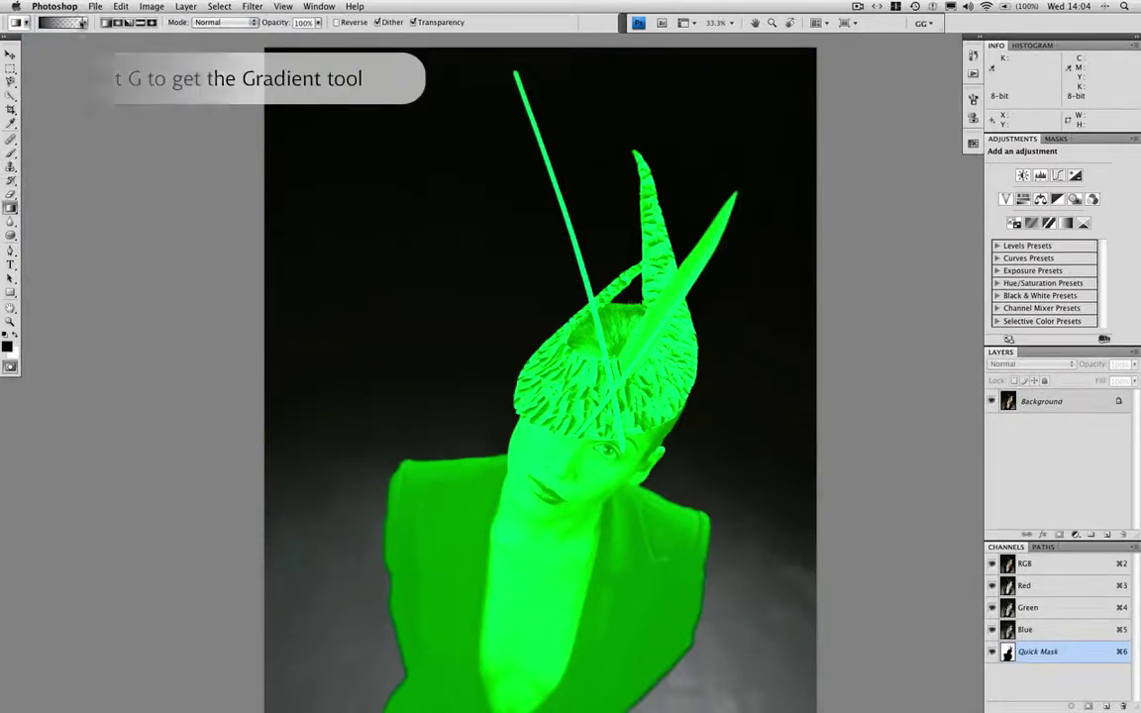
click(80, 22)
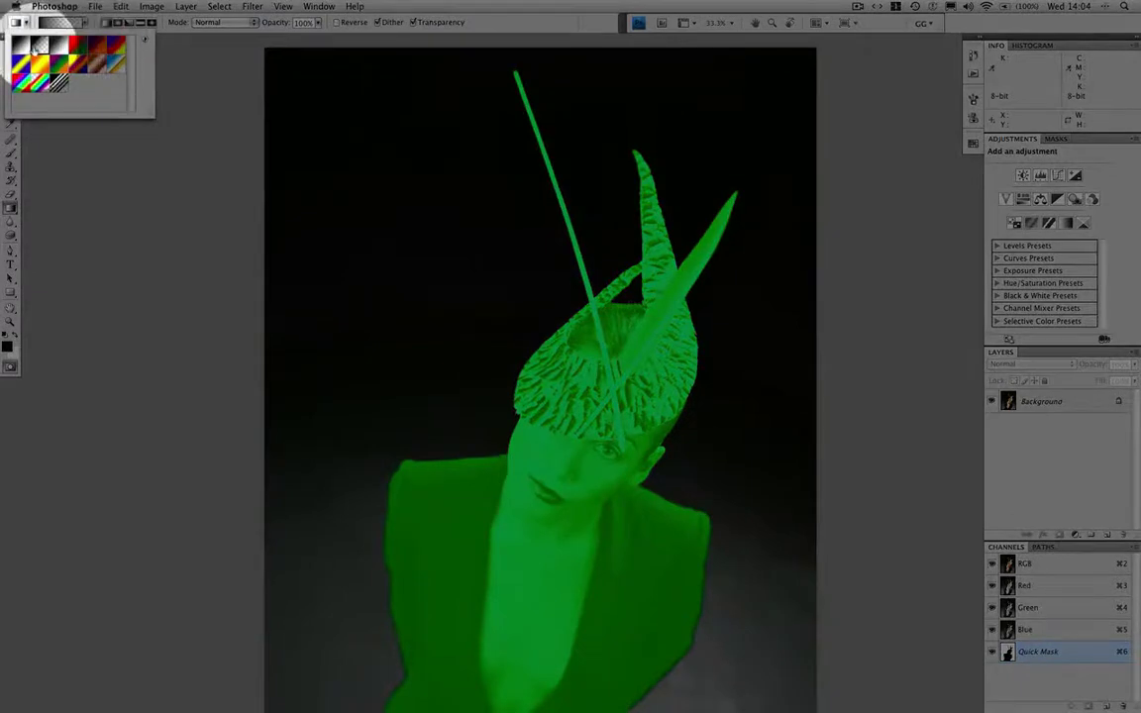
click(107, 24)
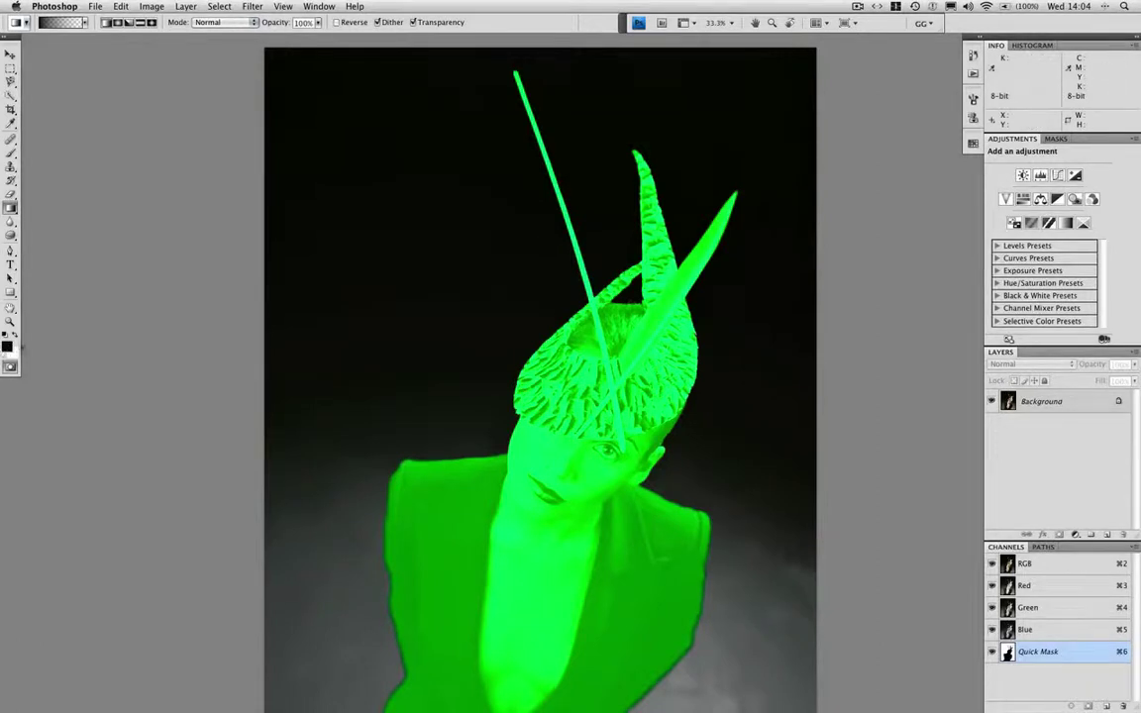
drag(532, 45, 536, 302)
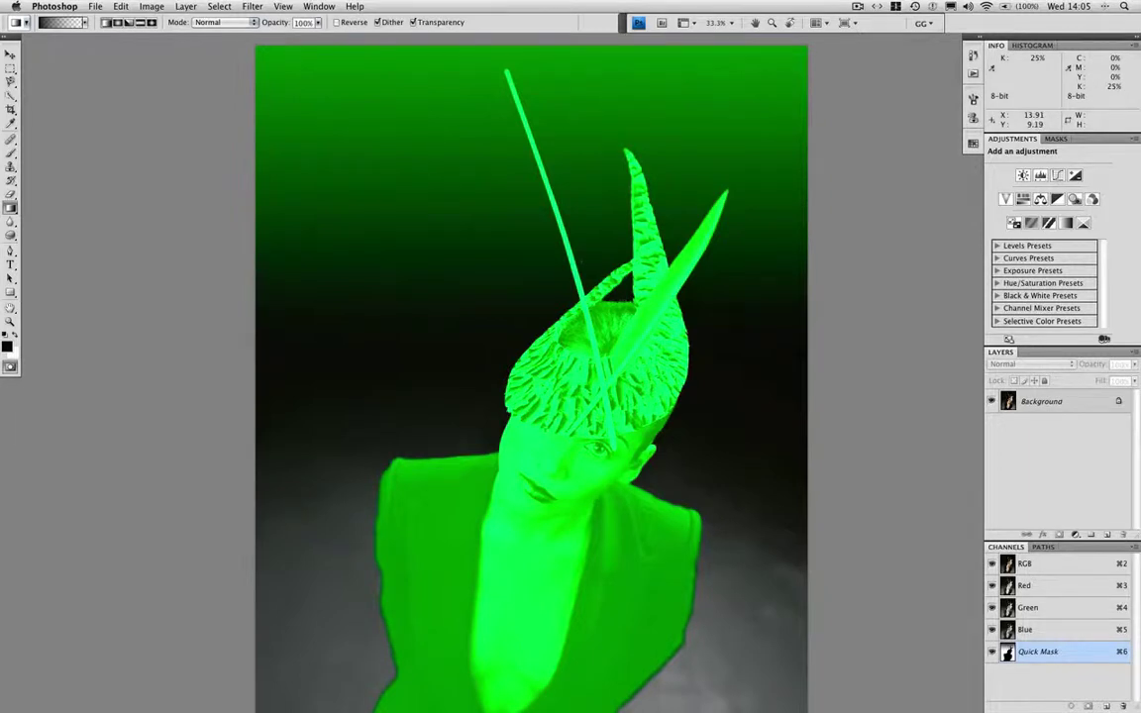
Exit Quick Mask mode, save the selection as a new channel named floor, and deselect
key(q)
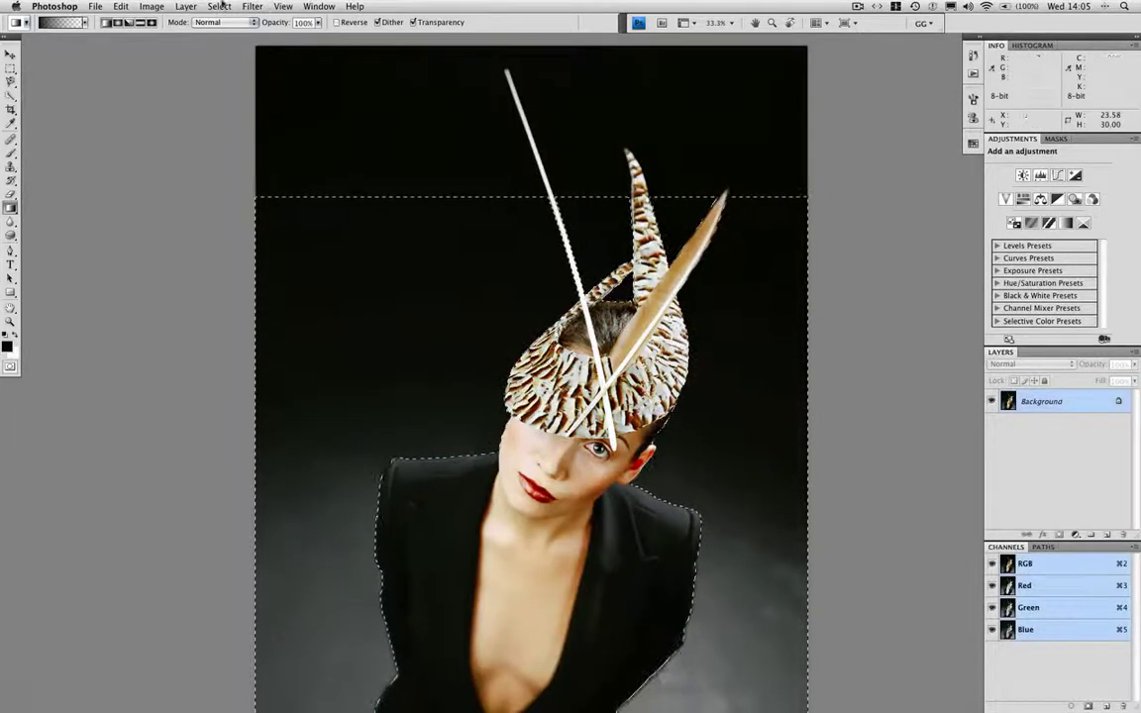
click(220, 6)
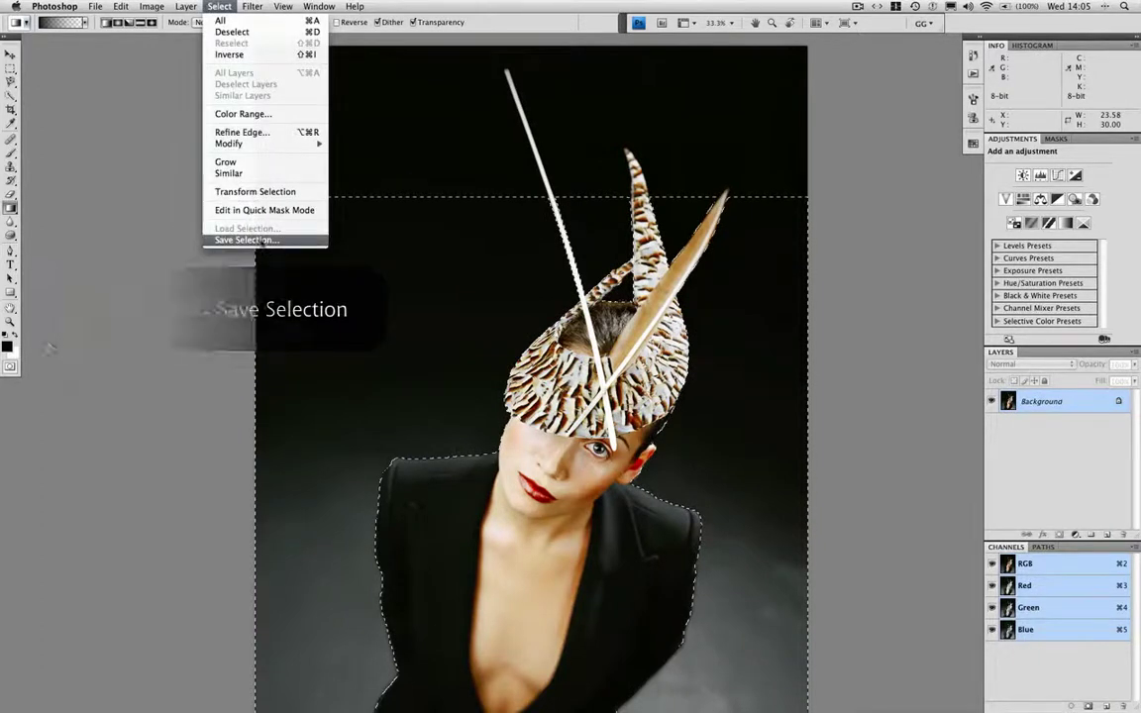
click(263, 240)
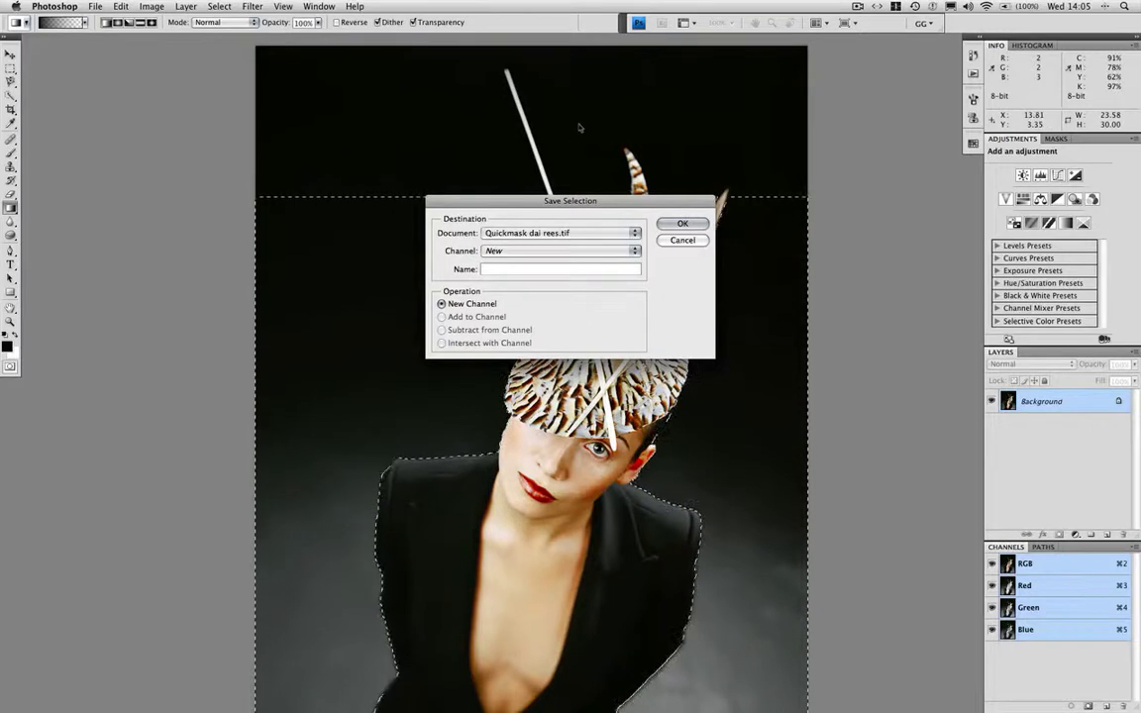
text(flor)
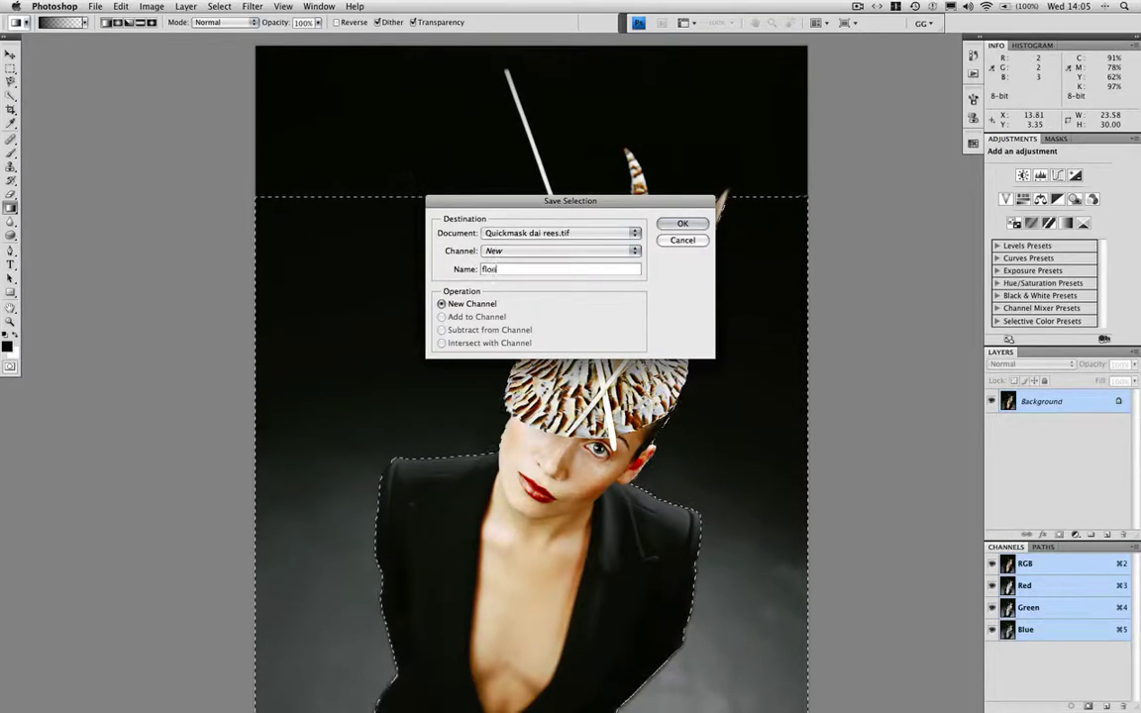
text(r)
key(Return)
key(super+d)
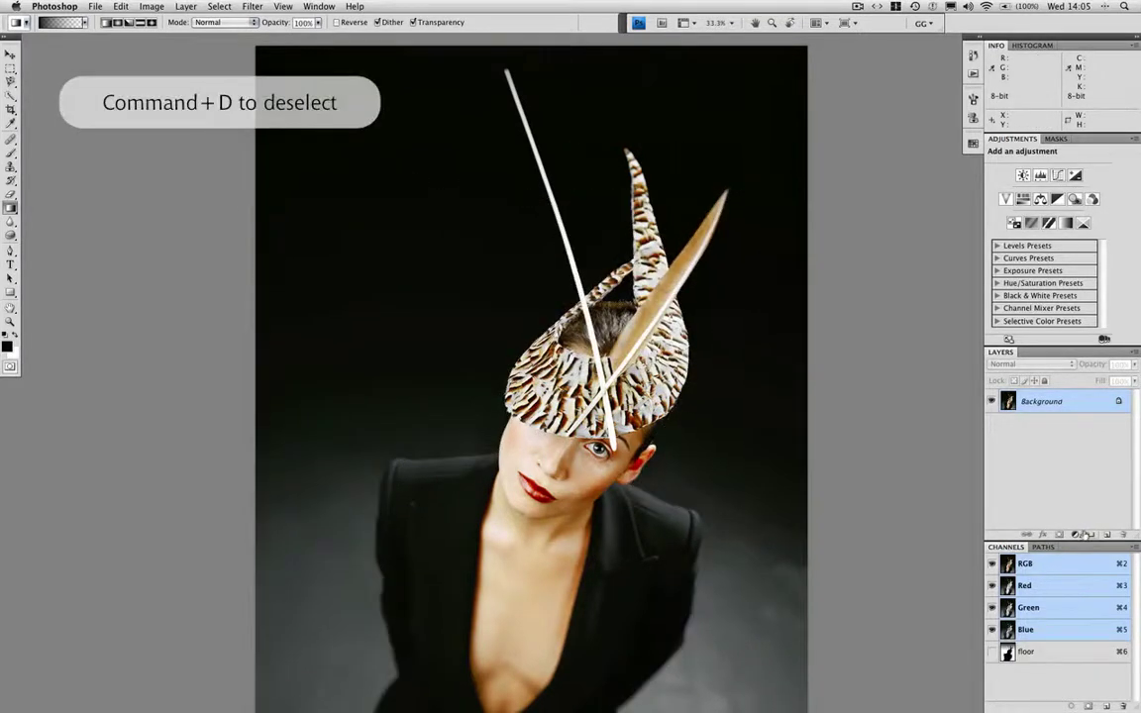
Add a new layer above the background and fill it with black in Normal mode at 100% opacity
click(1105, 536)
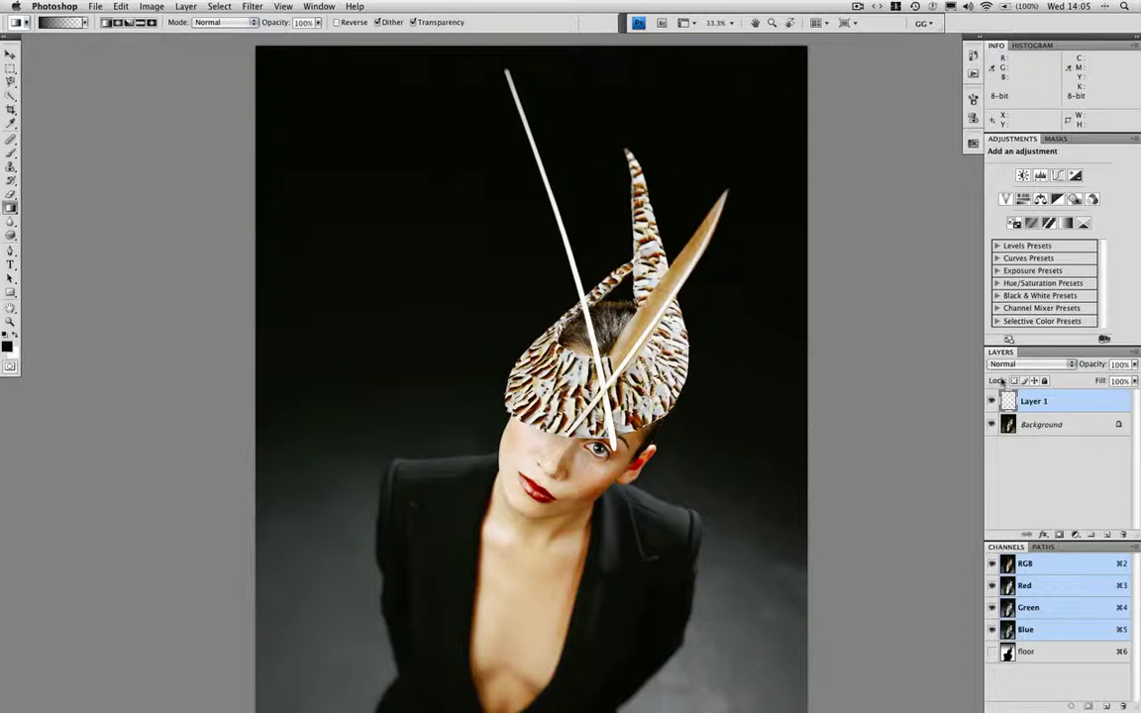
click(120, 6)
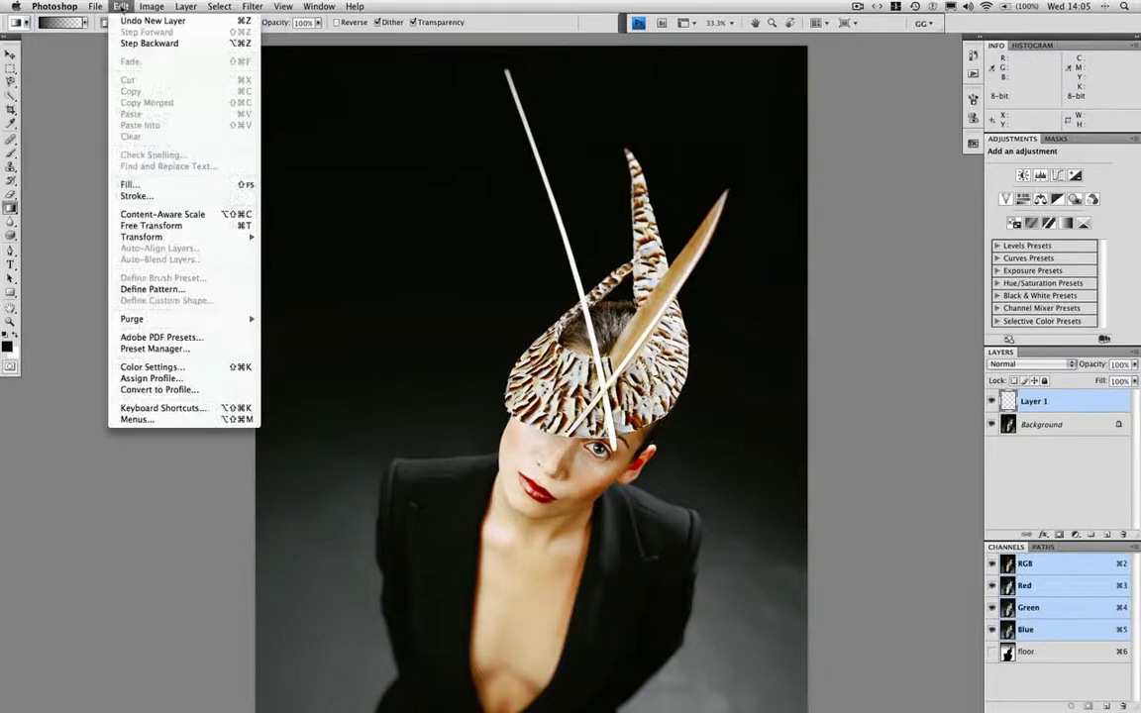
click(130, 184)
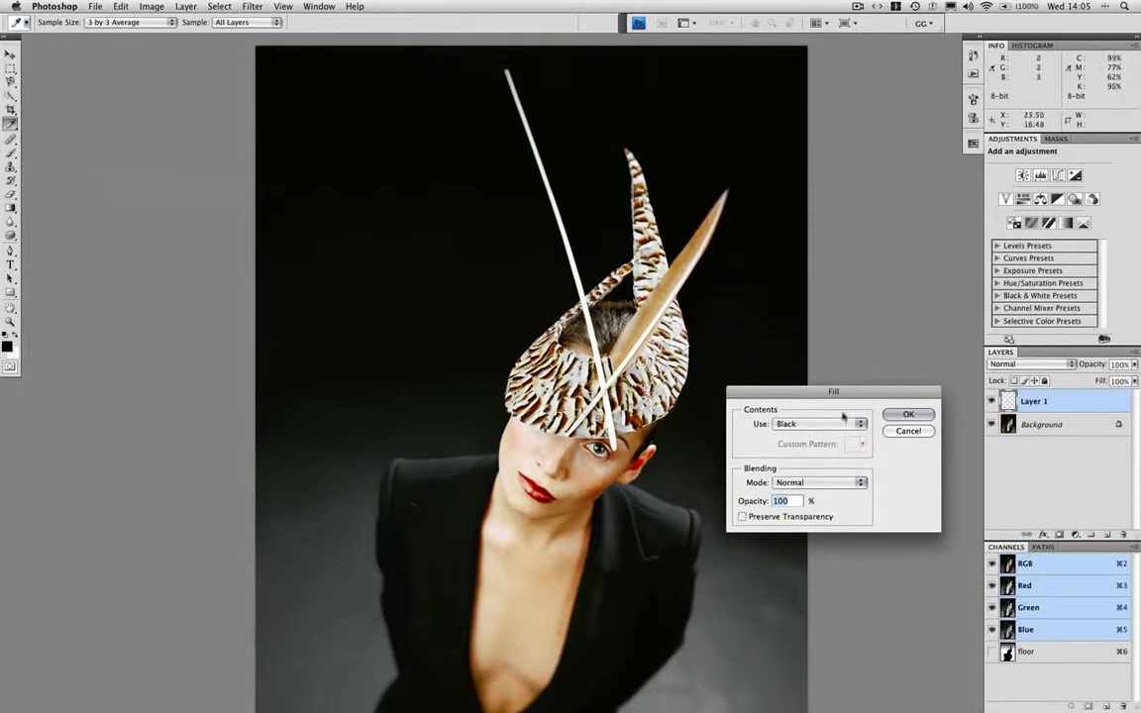
click(882, 411)
key(g)
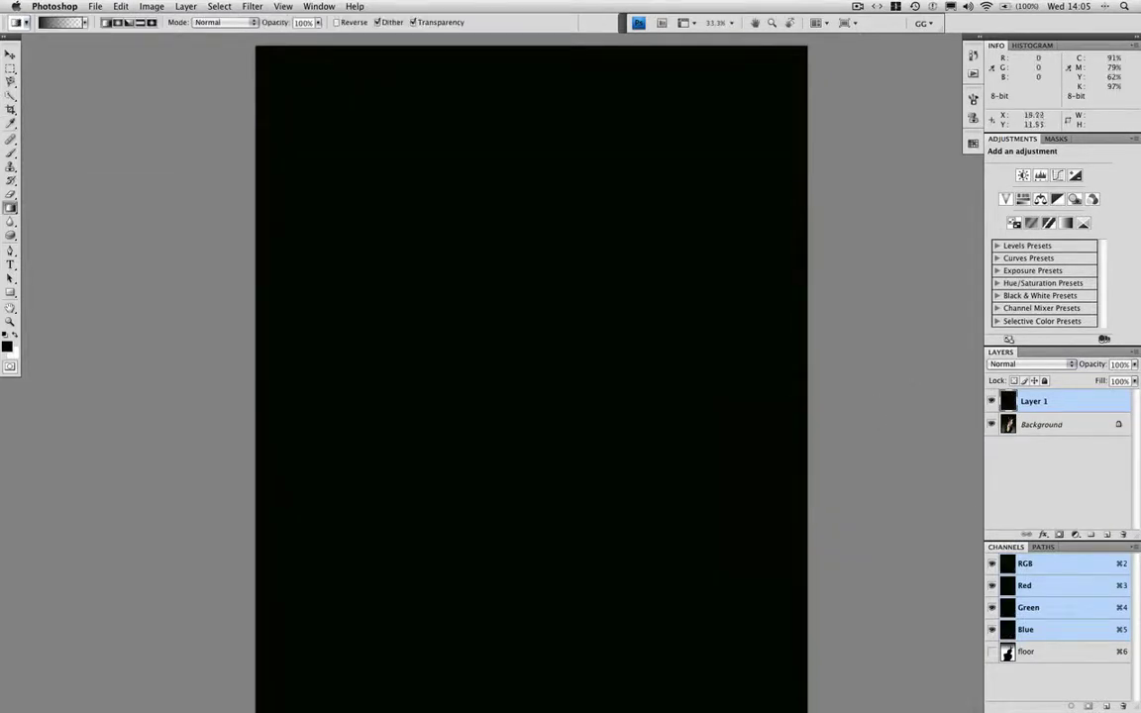
click(218, 9)
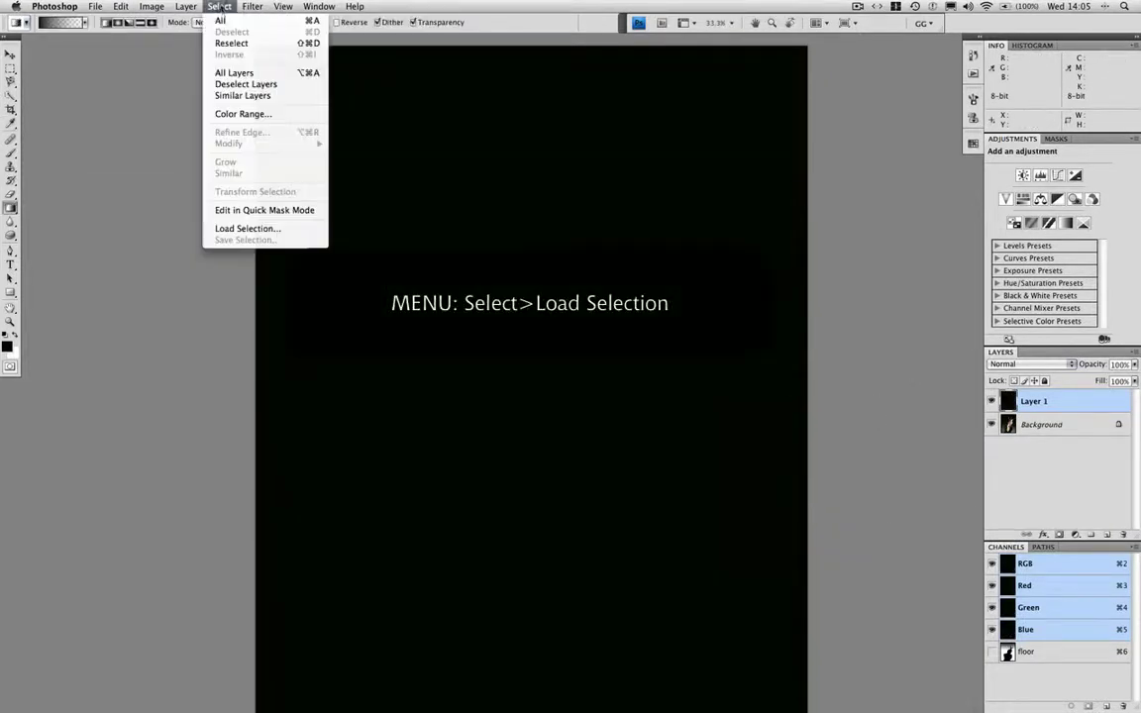
click(294, 229)
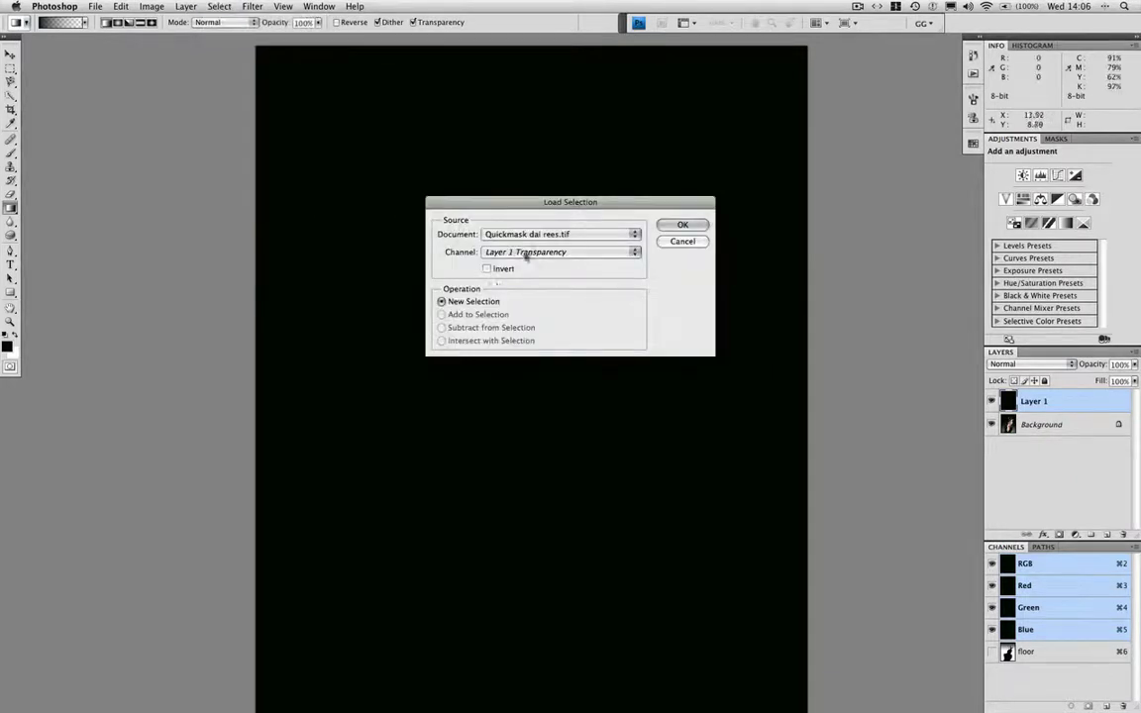
click(495, 252)
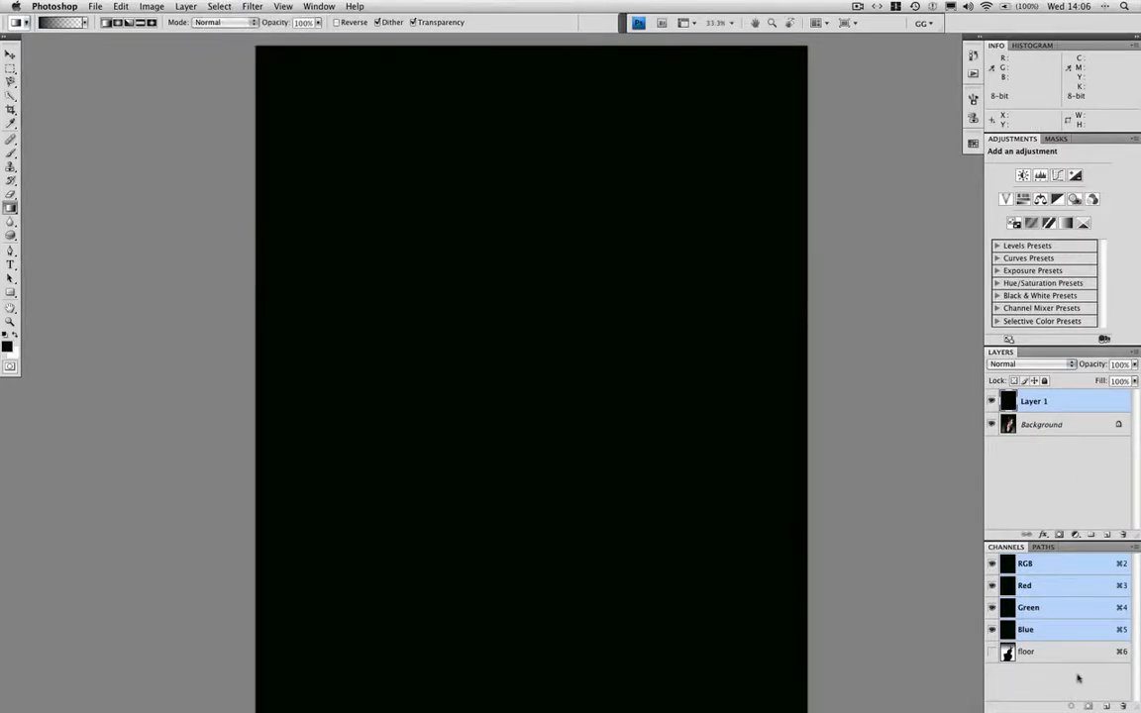
Load the floor channel as a selection and turn it into a layer mask on the black layer
super+click(1007, 653)
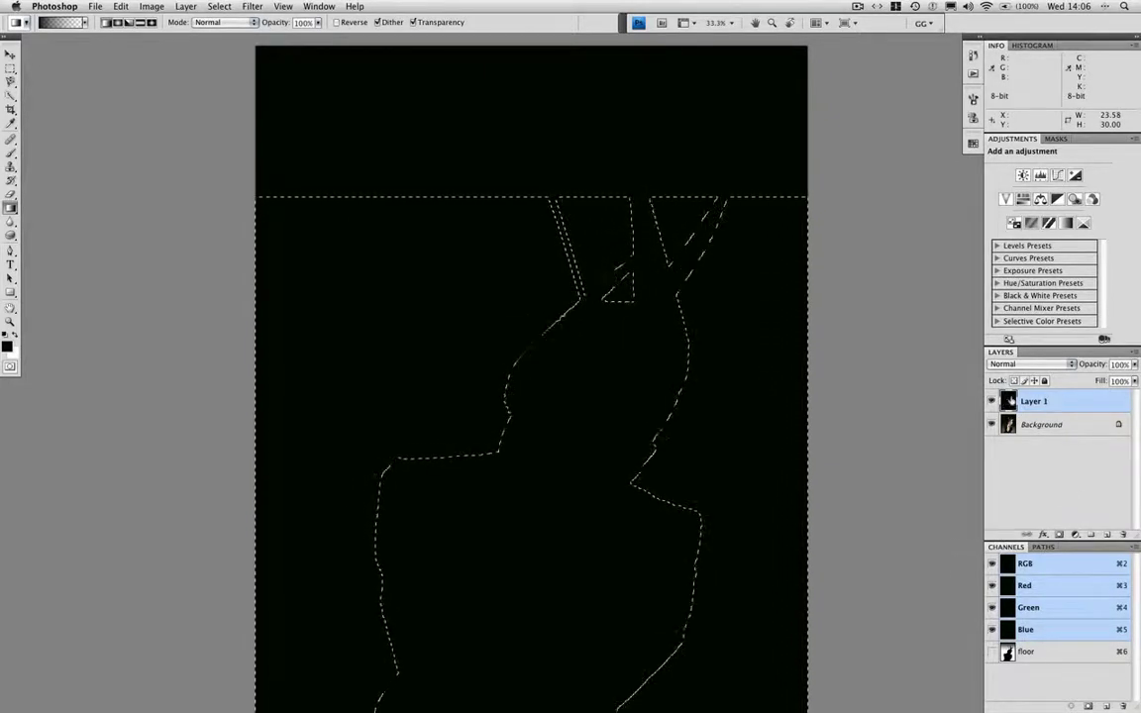
double_click(1040, 402)
key(Return)
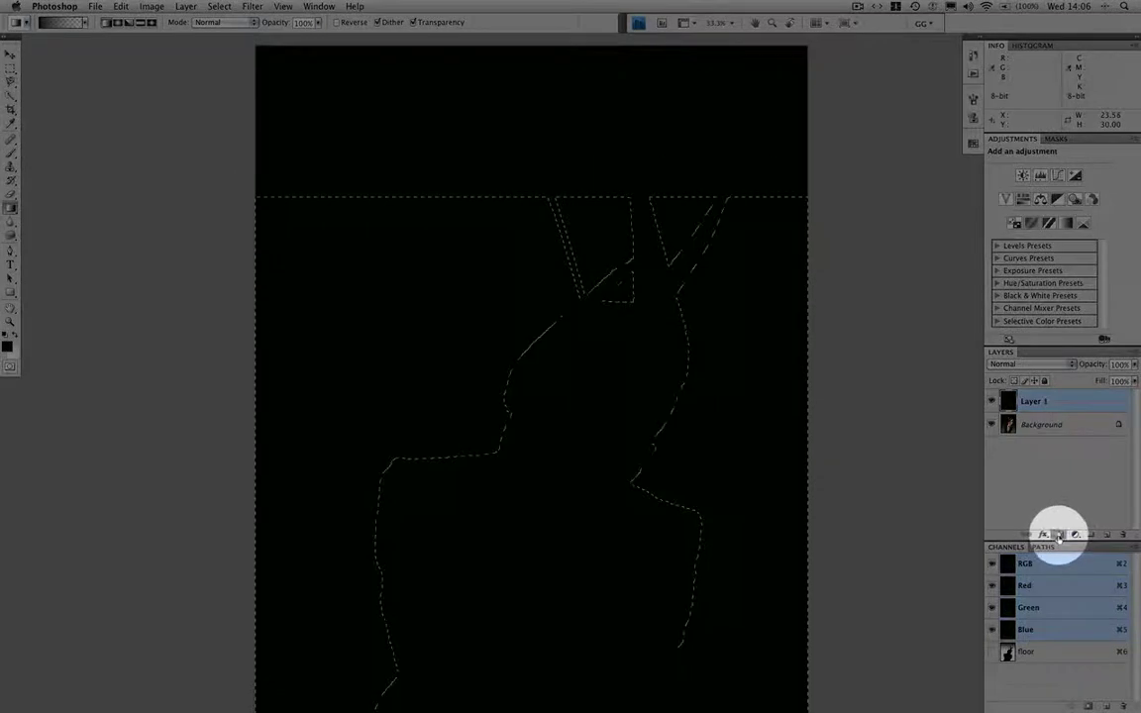
click(1059, 535)
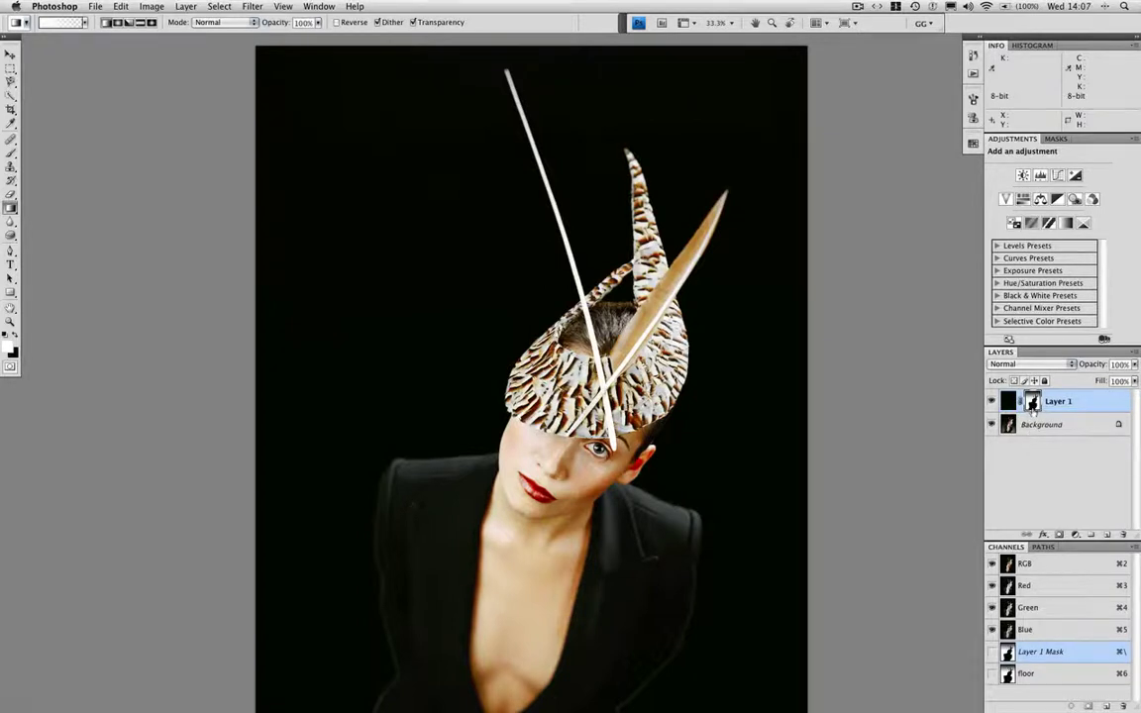
Set the Add Layer Mask history state as the History Brush source
drag(492, 365, 499, 235)
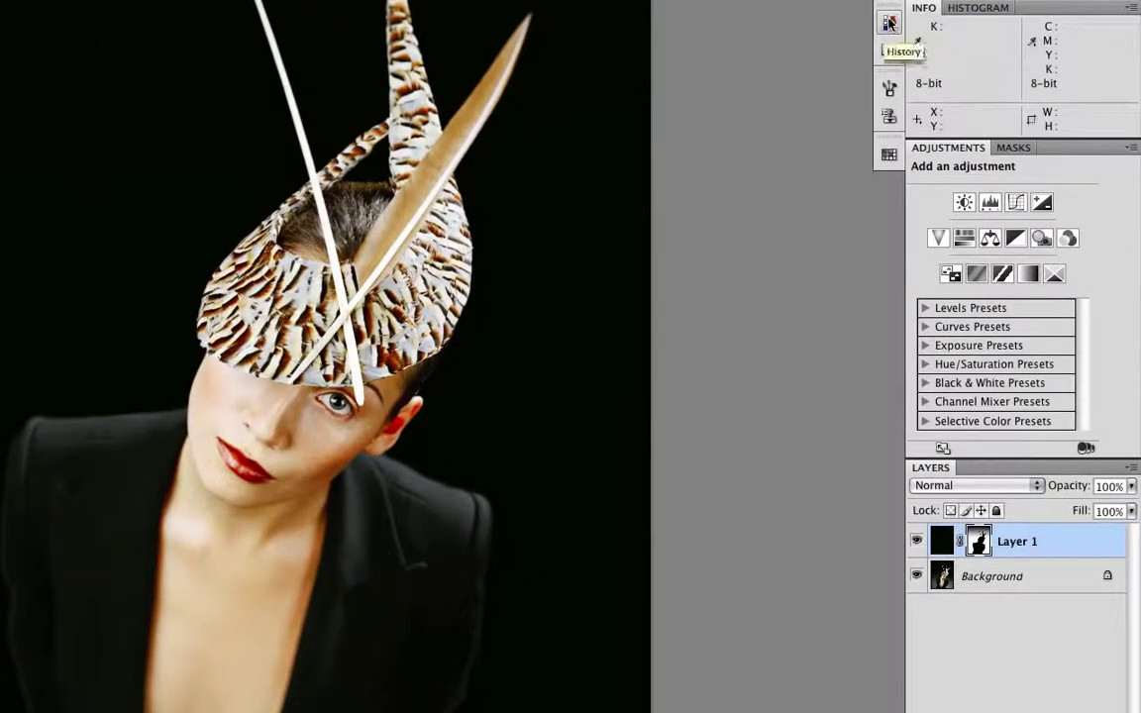
click(890, 22)
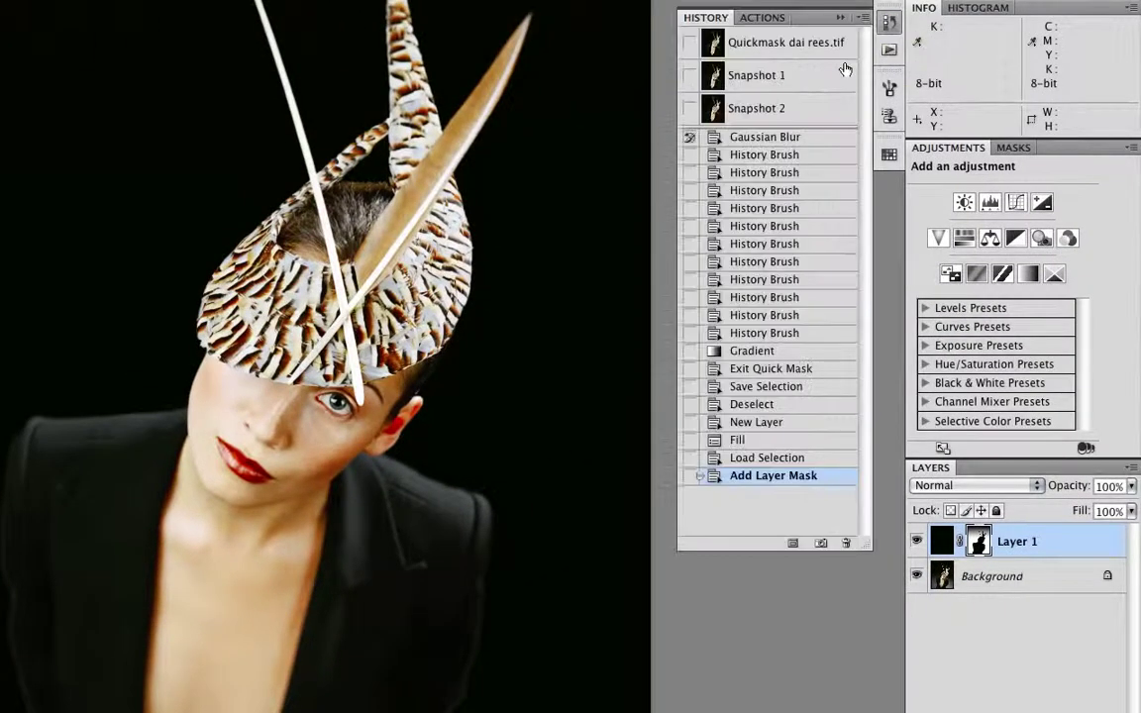
click(687, 477)
click(636, 475)
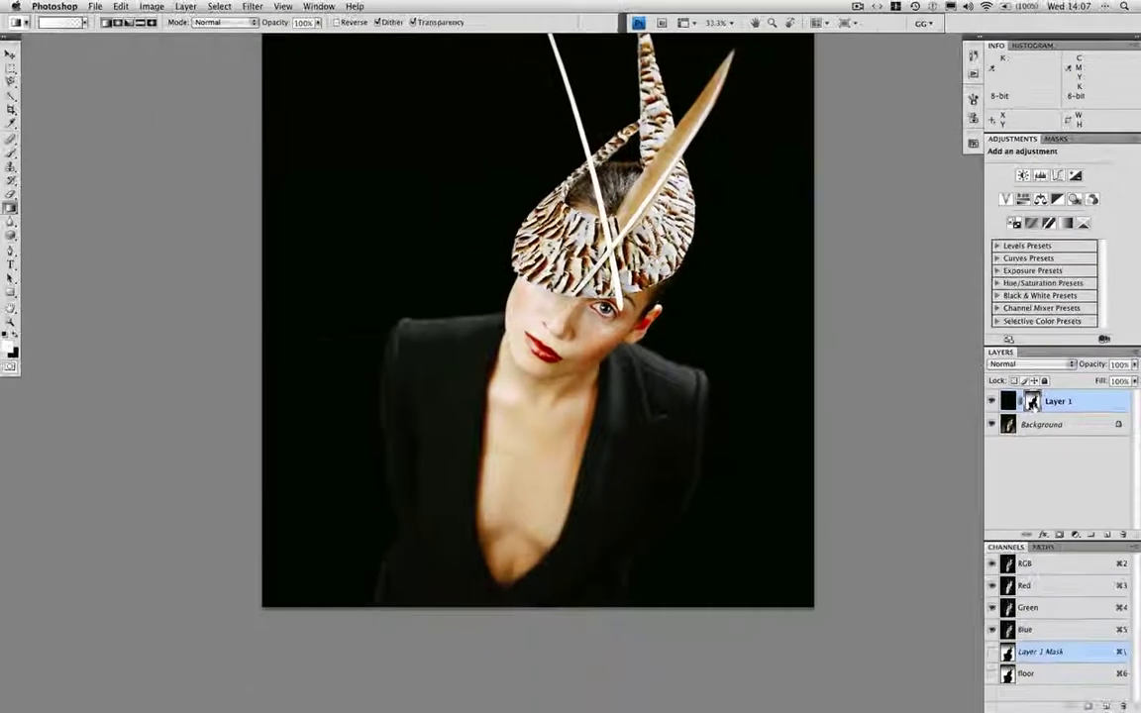
Apply the Maximum filter with a 9-pixel radius to the black layer's mask
click(252, 7)
mouse_move(297, 234)
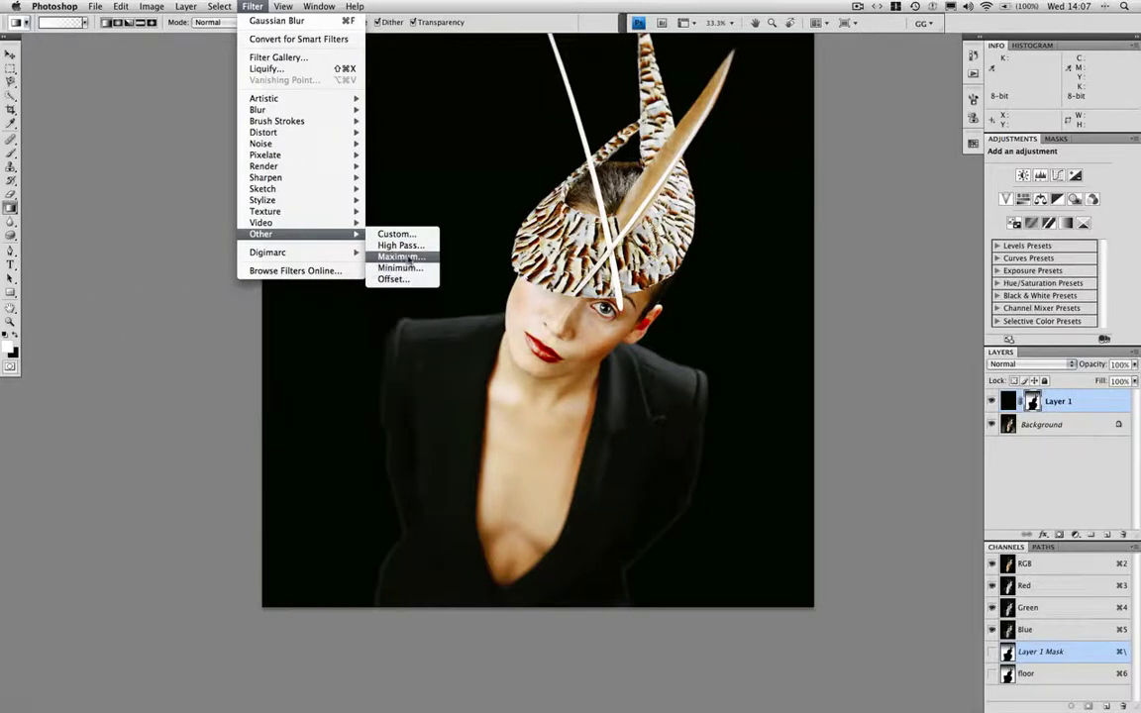
click(409, 258)
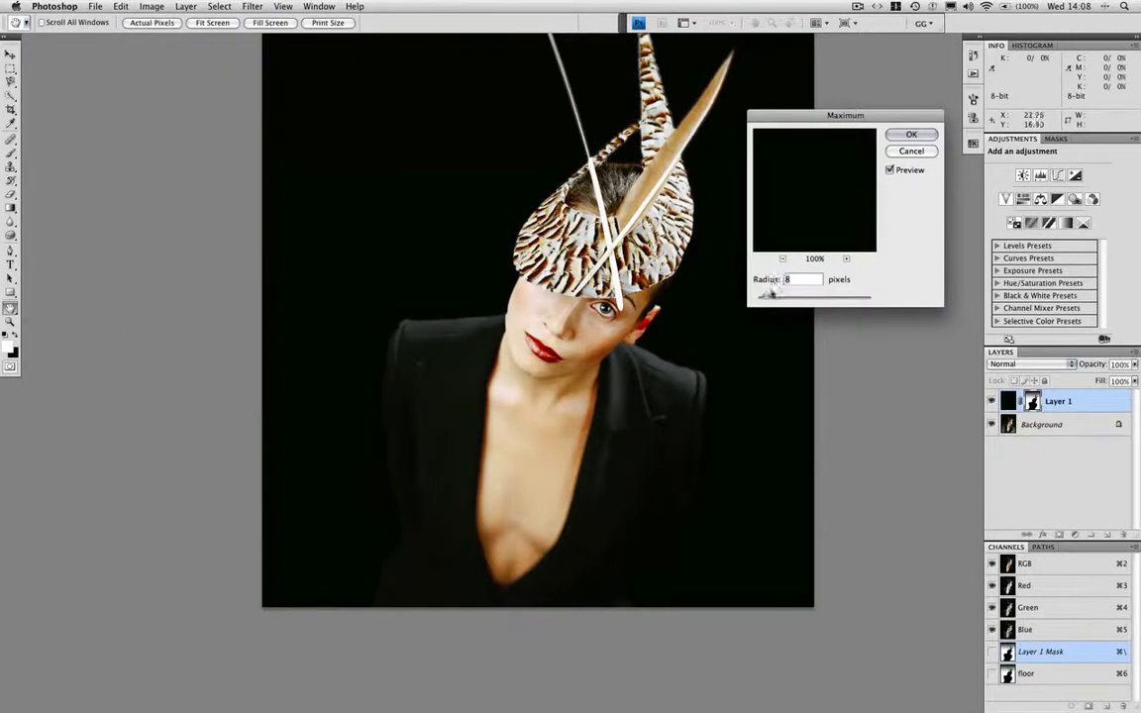
text(9)
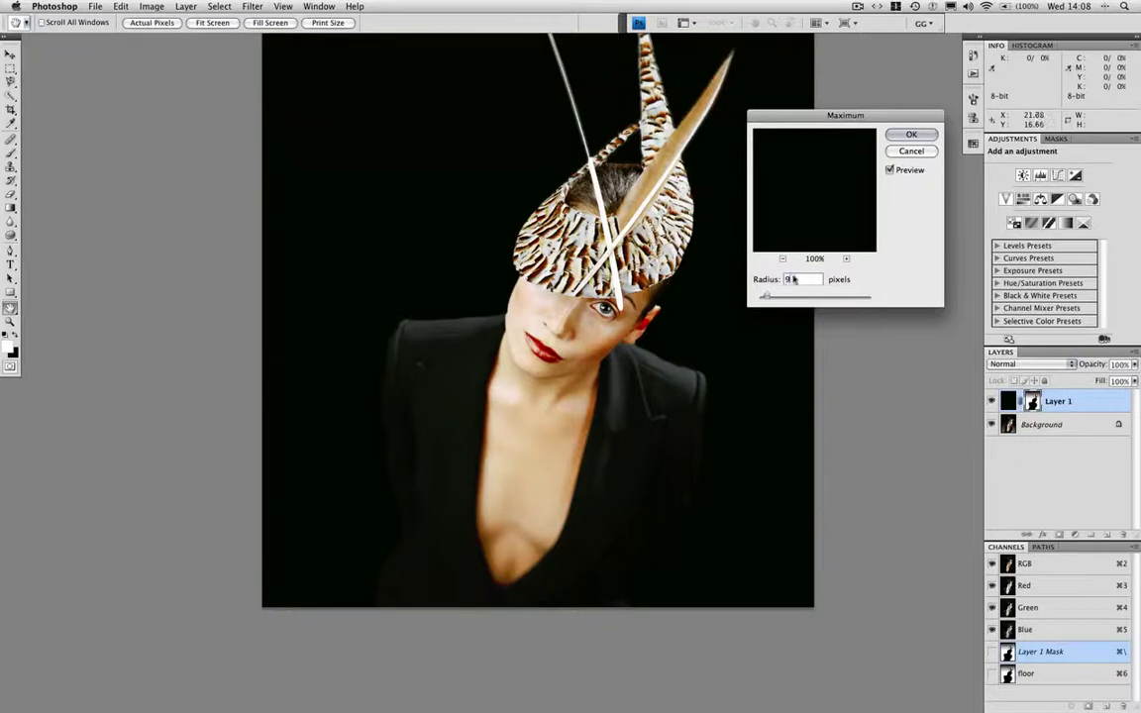
click(911, 135)
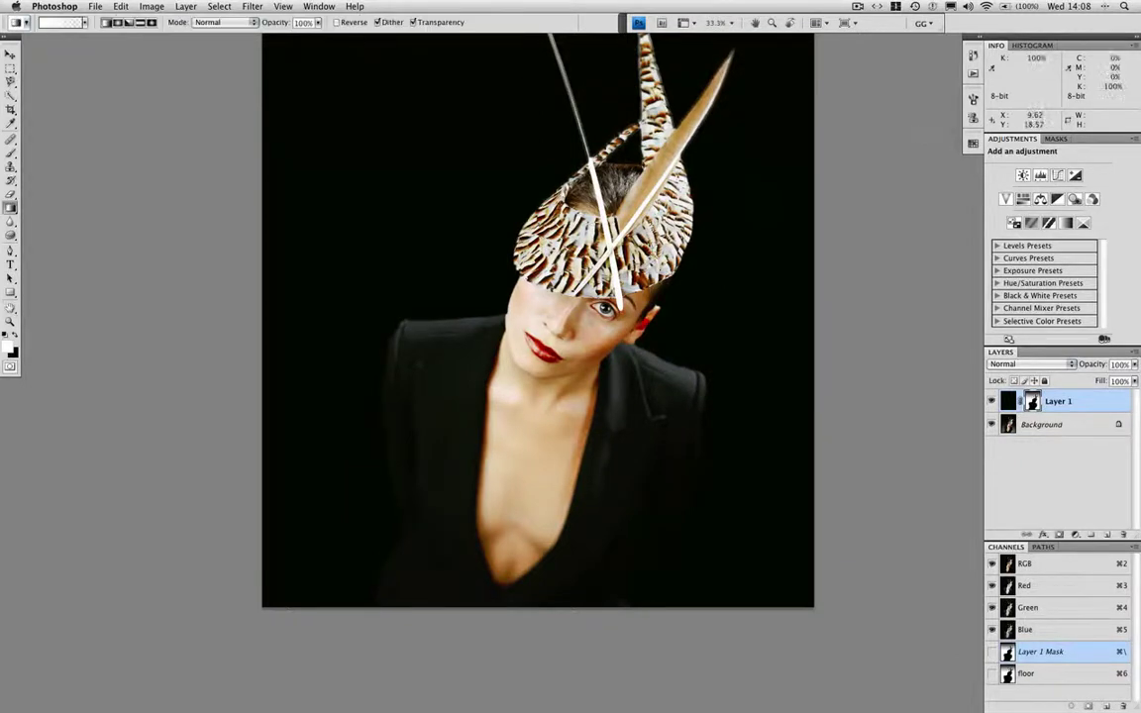
Restore the original mask edges around the face, ear and feathered hat with the History Brush at 100% opacity
key(super+alt+0)
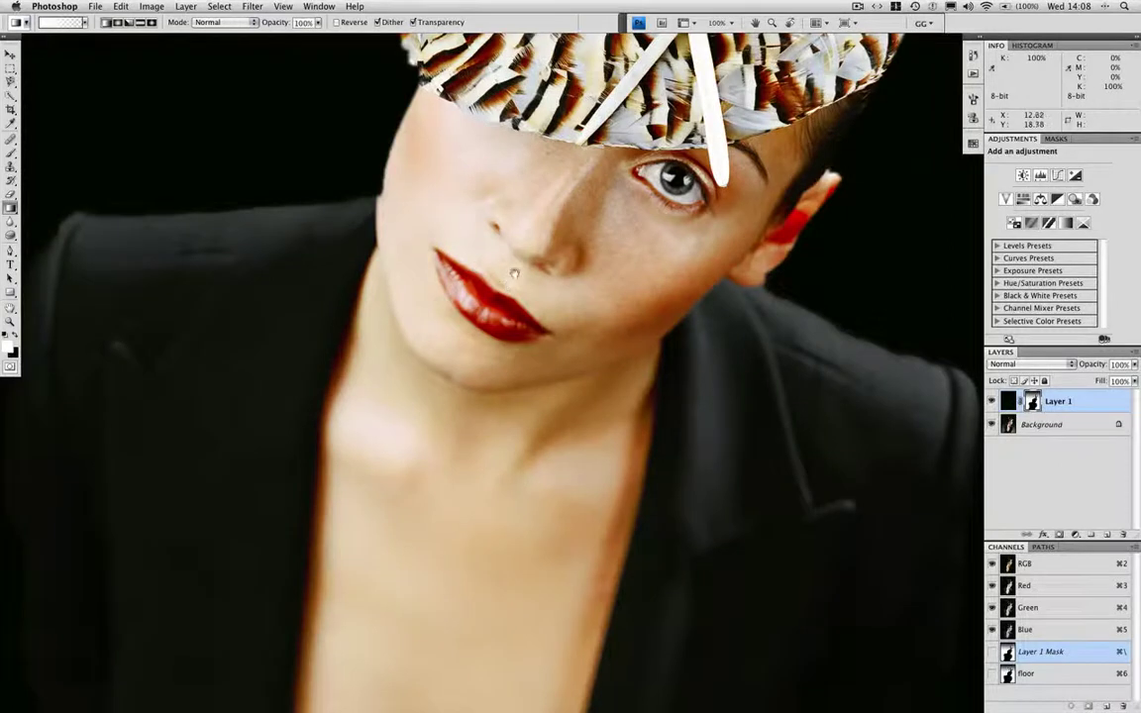
scroll(514, 274, left, 5)
scroll(514, 274, up, 3)
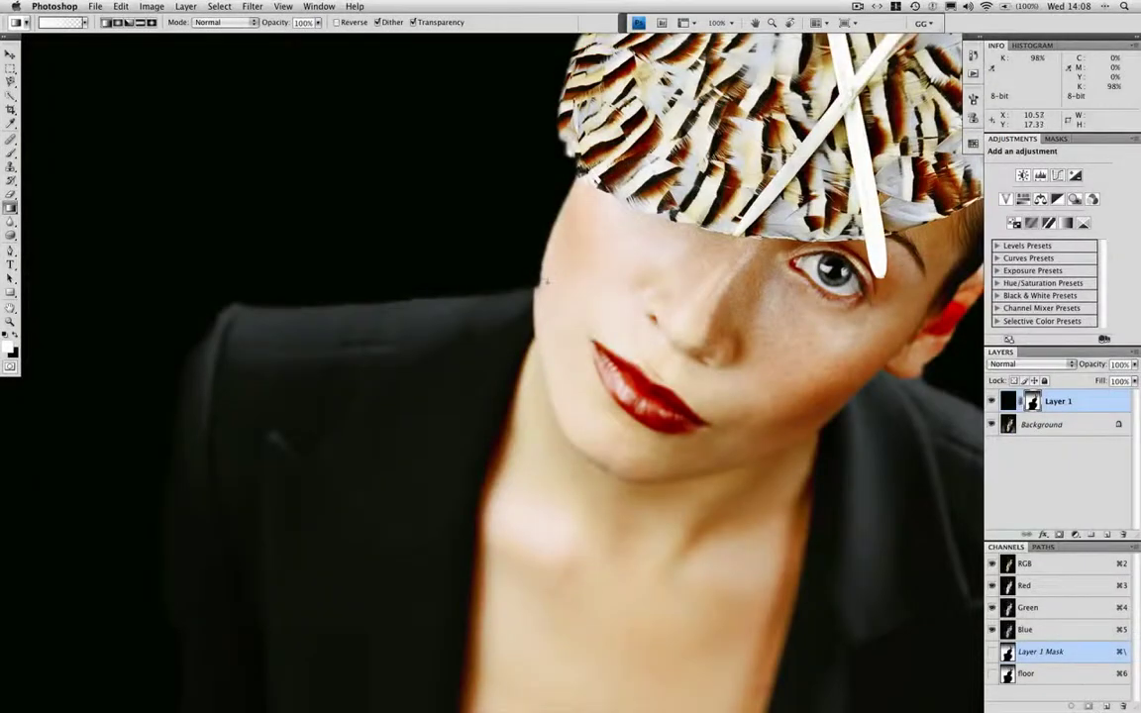
key(y)
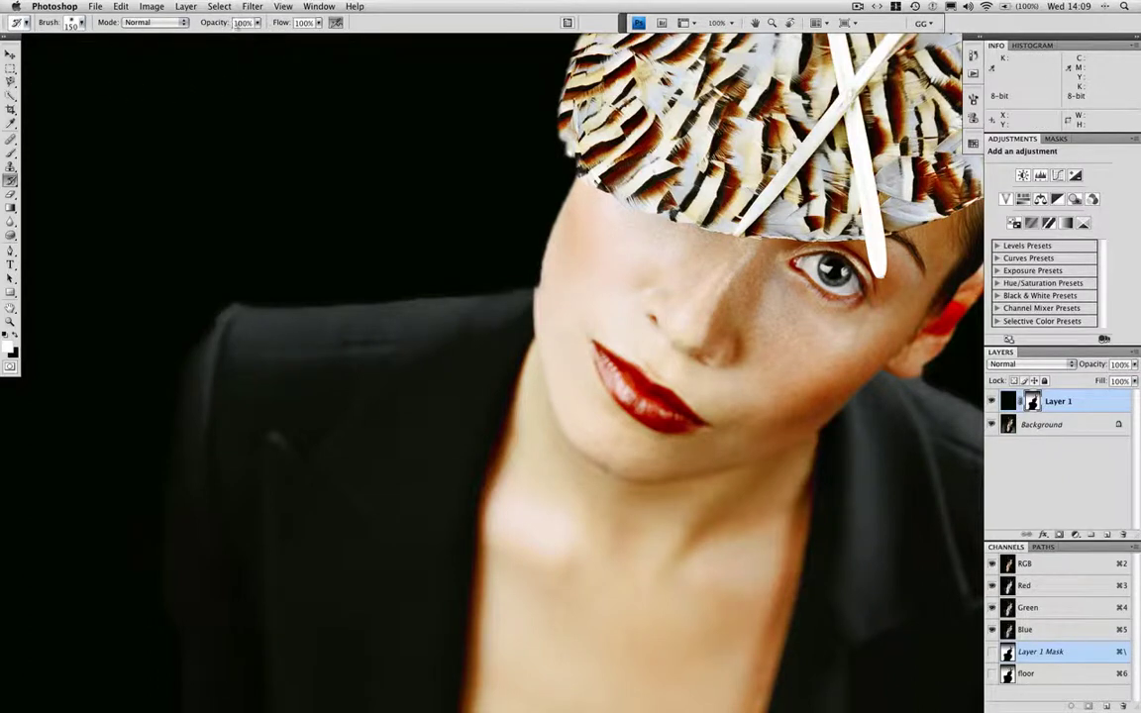
mouse_move(568, 332)
mouse_down()
mouse_move(568, 235)
mouse_move(590, 151)
mouse_move(540, 99)
mouse_move(522, 122)
mouse_up()
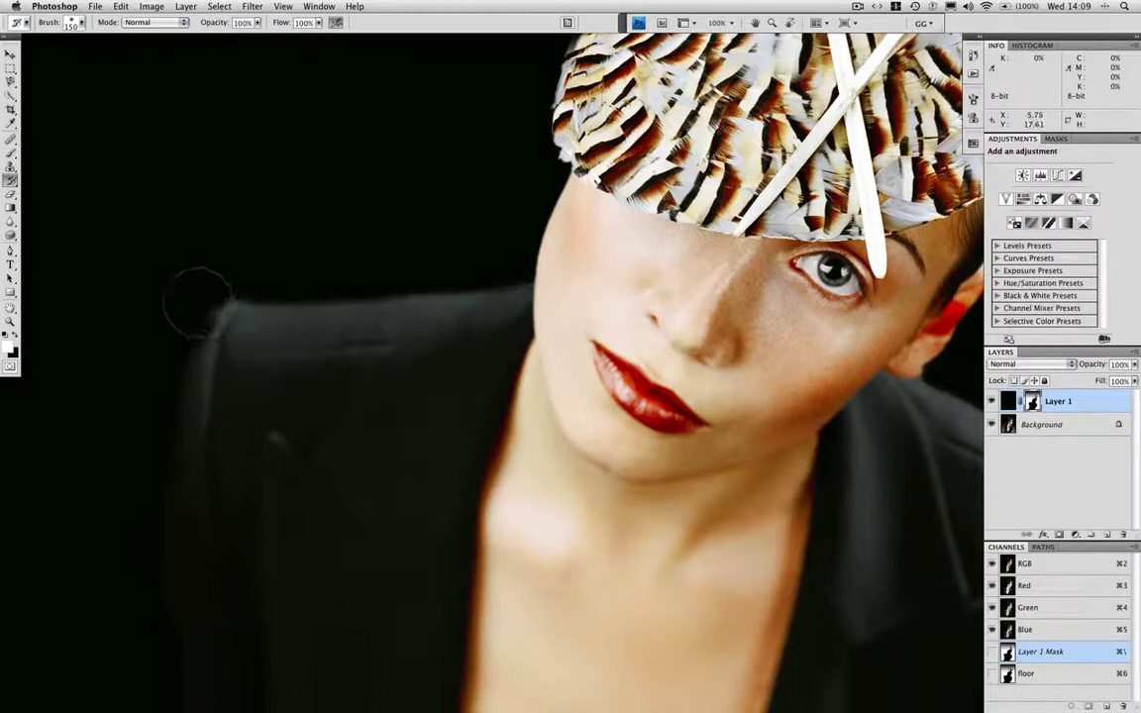
scroll(594, 247, right, 5)
scroll(595, 248, up, 2)
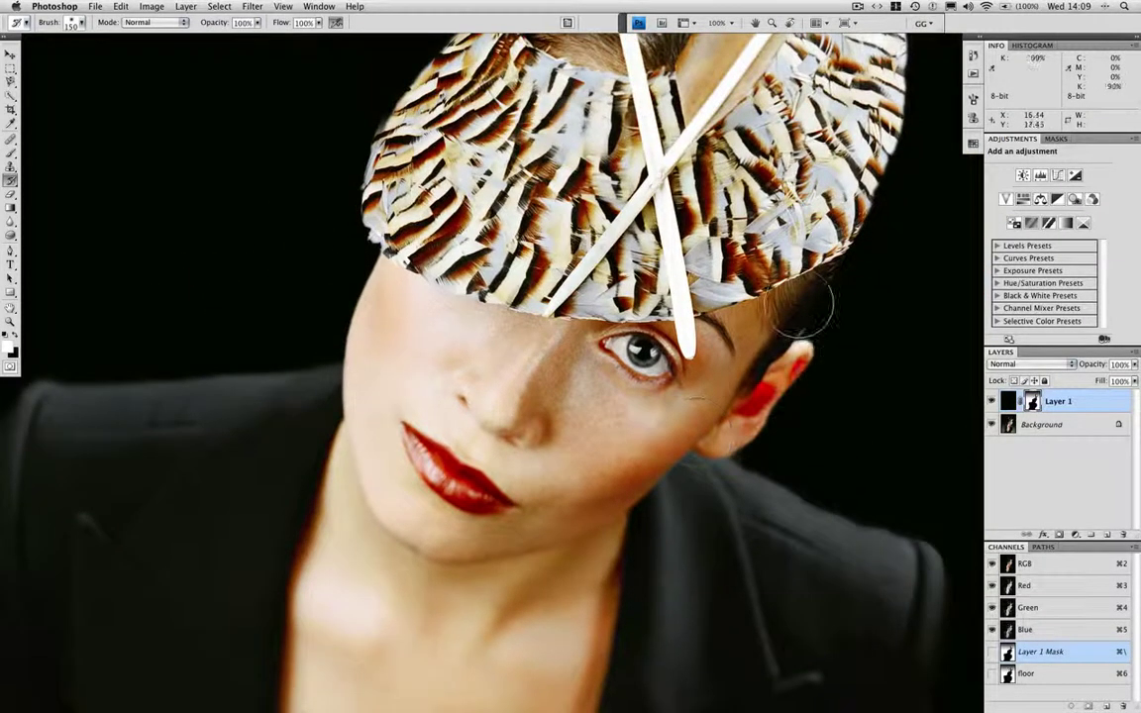
scroll(793, 198, up, 3)
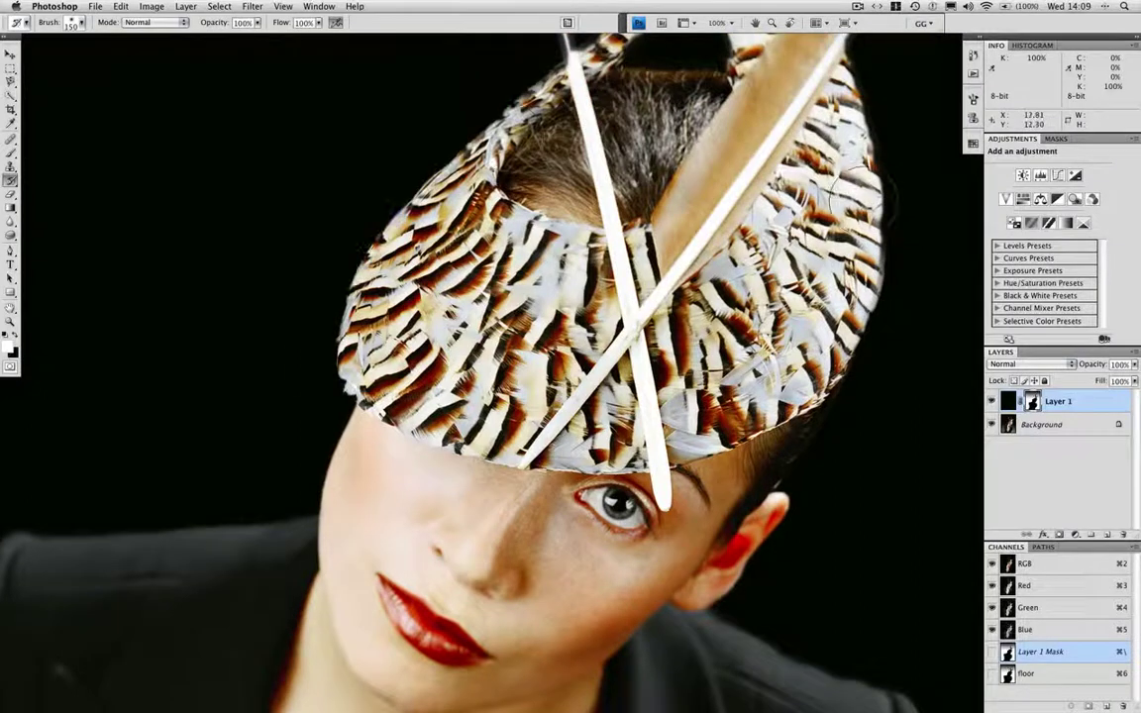
Fit the whole image in view and lower the black layer's opacity to 90%
key(super+0)
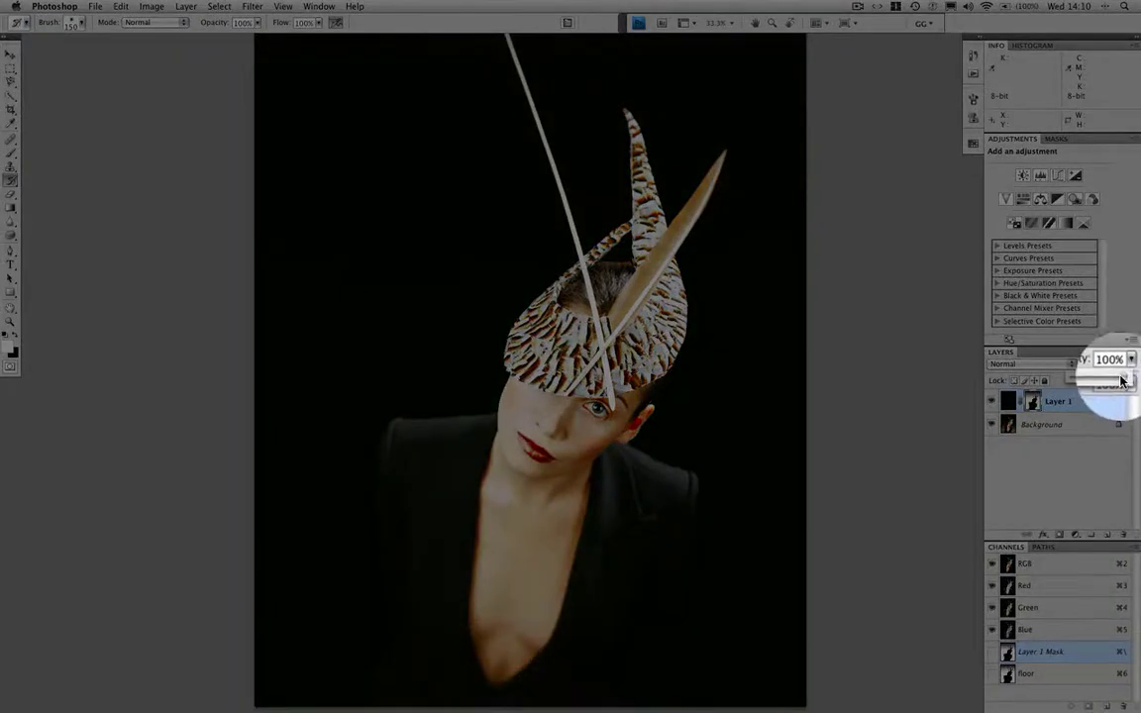
drag(1121, 380, 1124, 378)
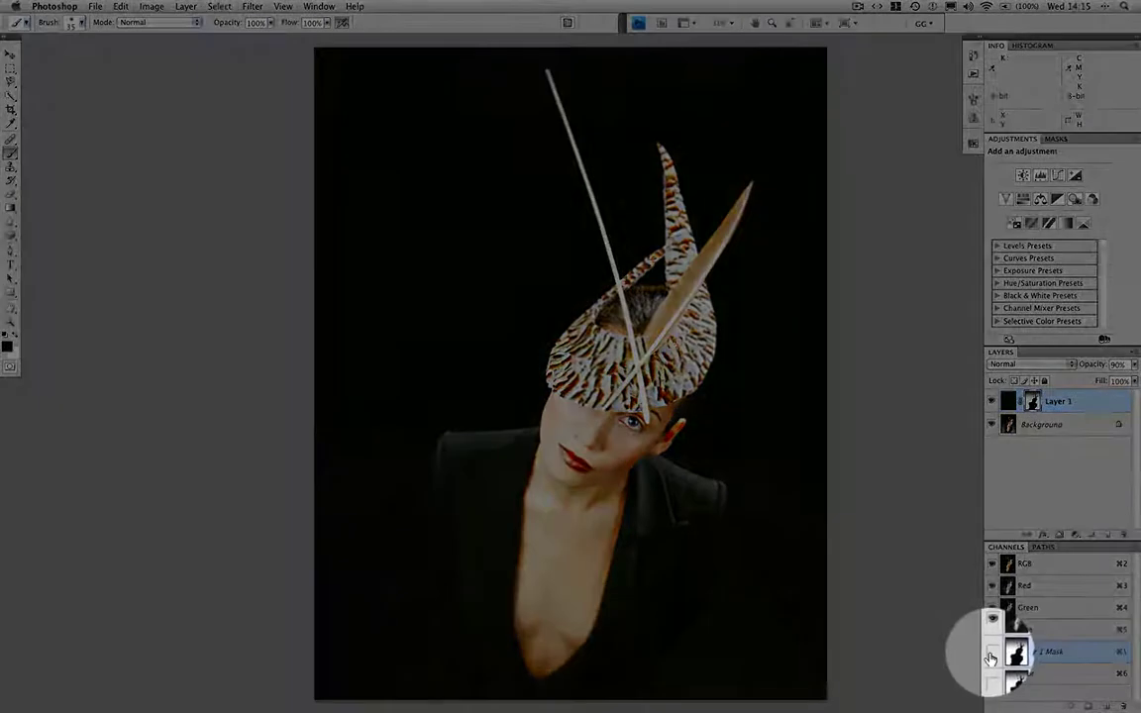
Display the layer mask as a coloured overlay and enlarge the brush to 50 px for retouching the jacket edge
click(992, 653)
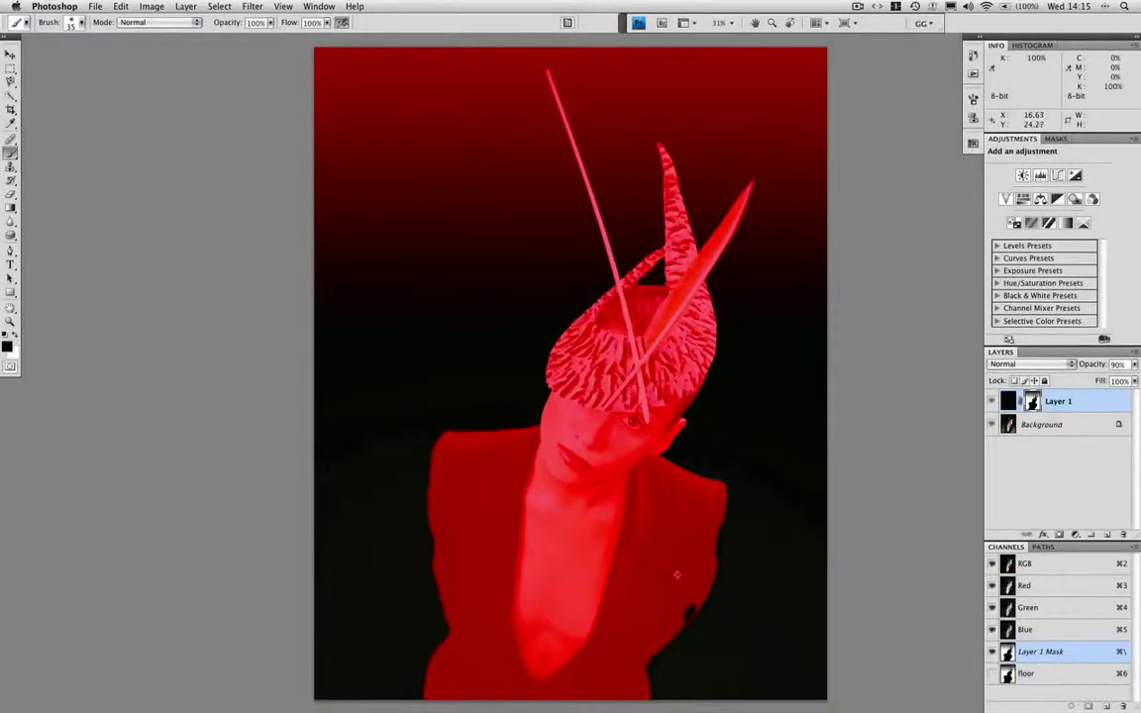
key(bracketright)
key(bracketright)
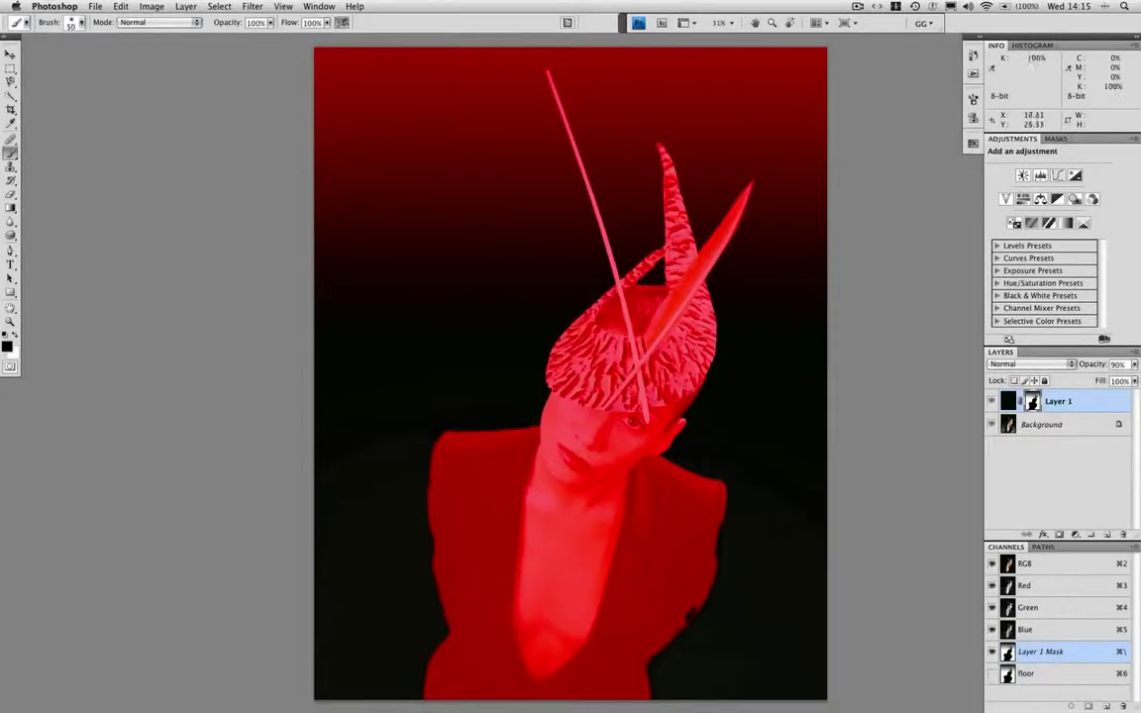